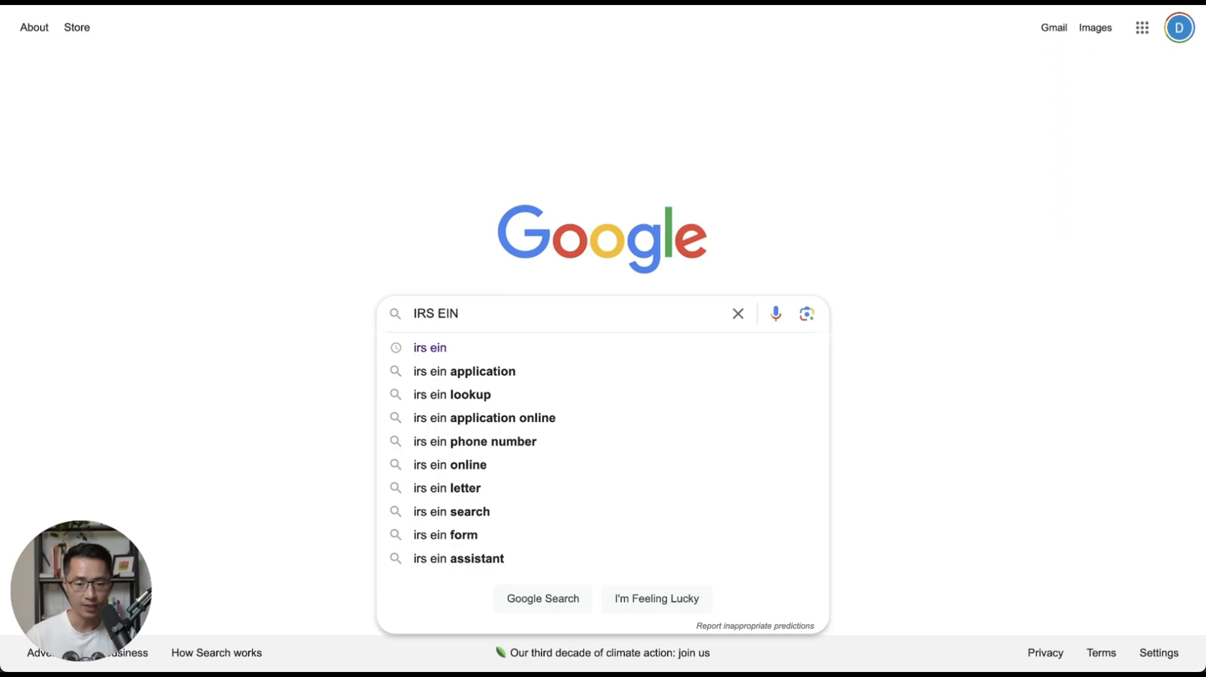
Search Google for IRS EIN and scroll to the IRS 'Apply for an EIN online' result.
{"action": "key", "text": "Return"}
{"action": "scroll", "coordinate": [602, 318], "scroll_direction": "down", "scroll_amount": 1}
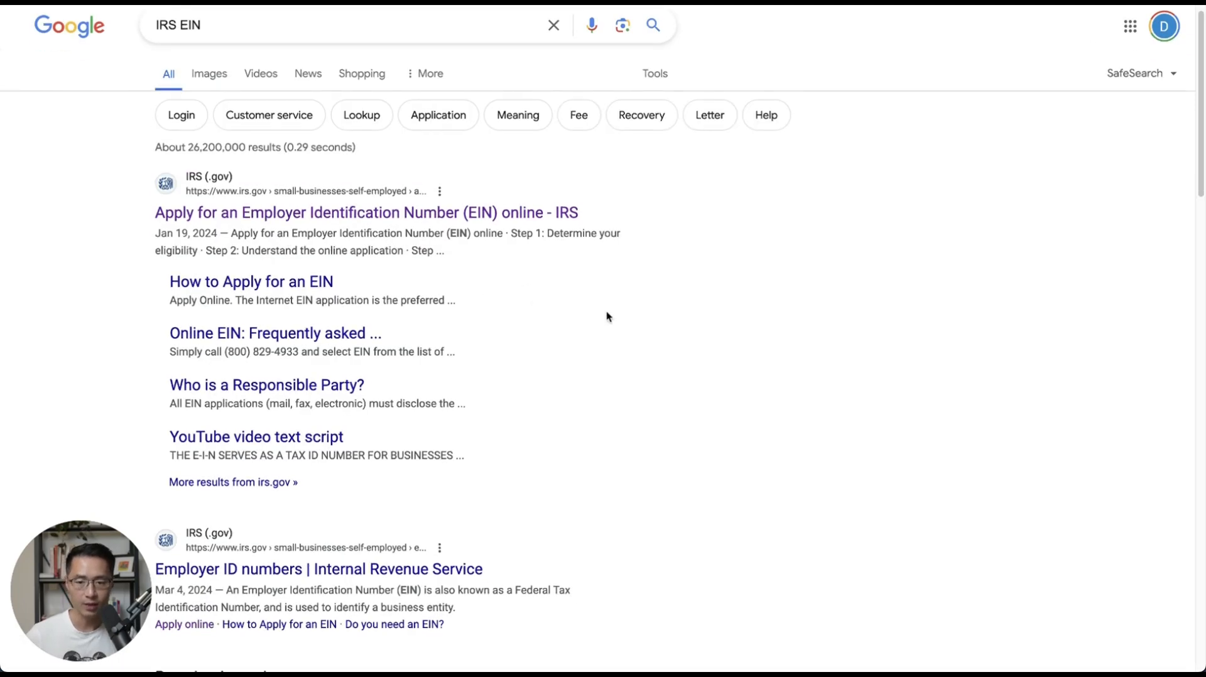
{"action": "scroll", "coordinate": [588, 305], "scroll_direction": "down", "scroll_amount": 1}
{"action": "scroll", "coordinate": [587, 304], "scroll_direction": "down", "scroll_amount": 2}
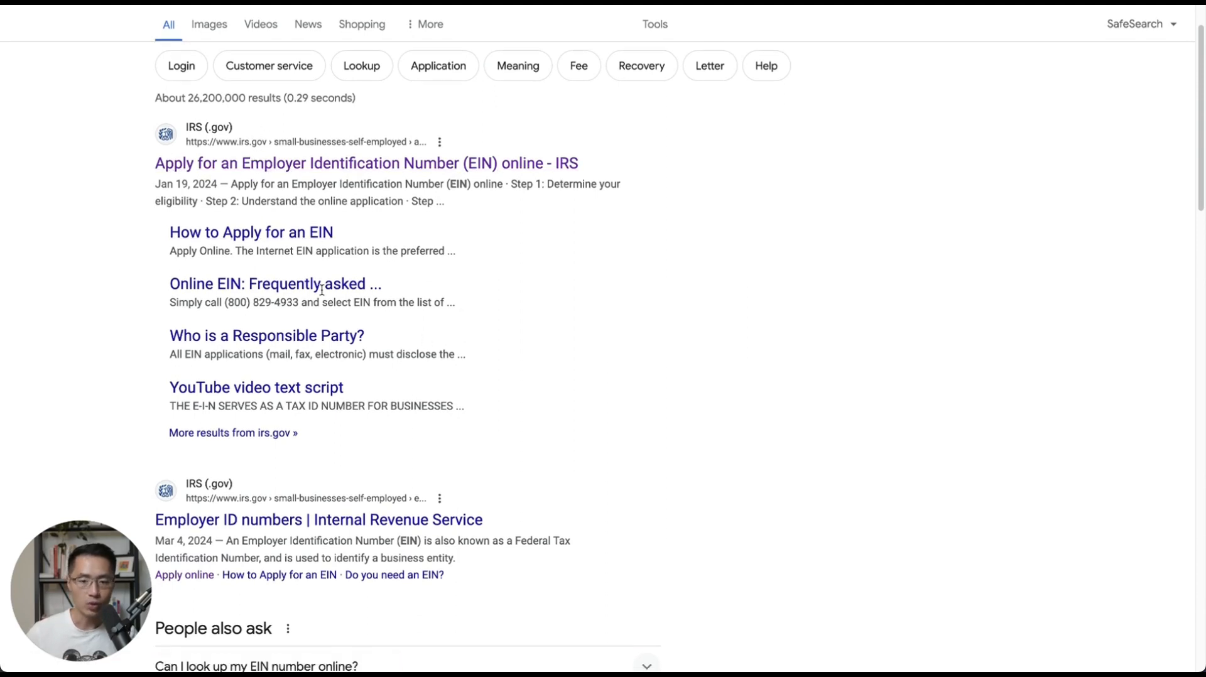
Open the IRS 'Apply for an EIN online' page and review its hours of operation.
{"action": "left_click", "coordinate": [397, 164]}
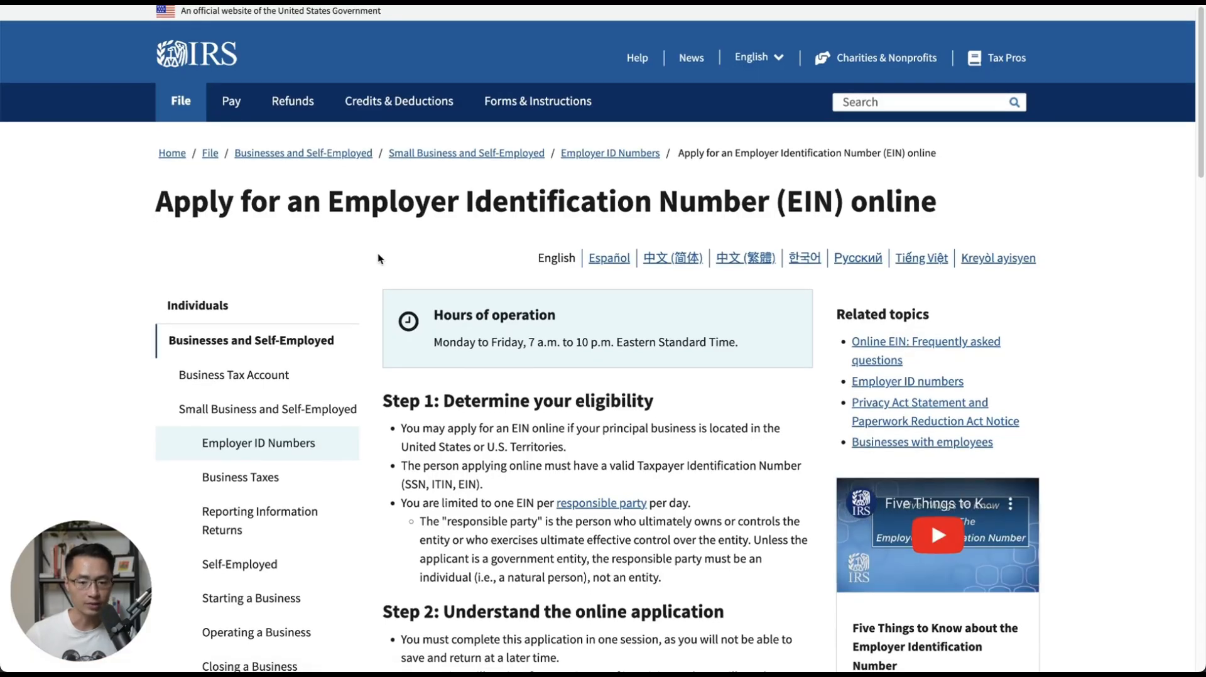
{"action": "scroll", "coordinate": [379, 257], "scroll_direction": "down", "scroll_amount": 1}
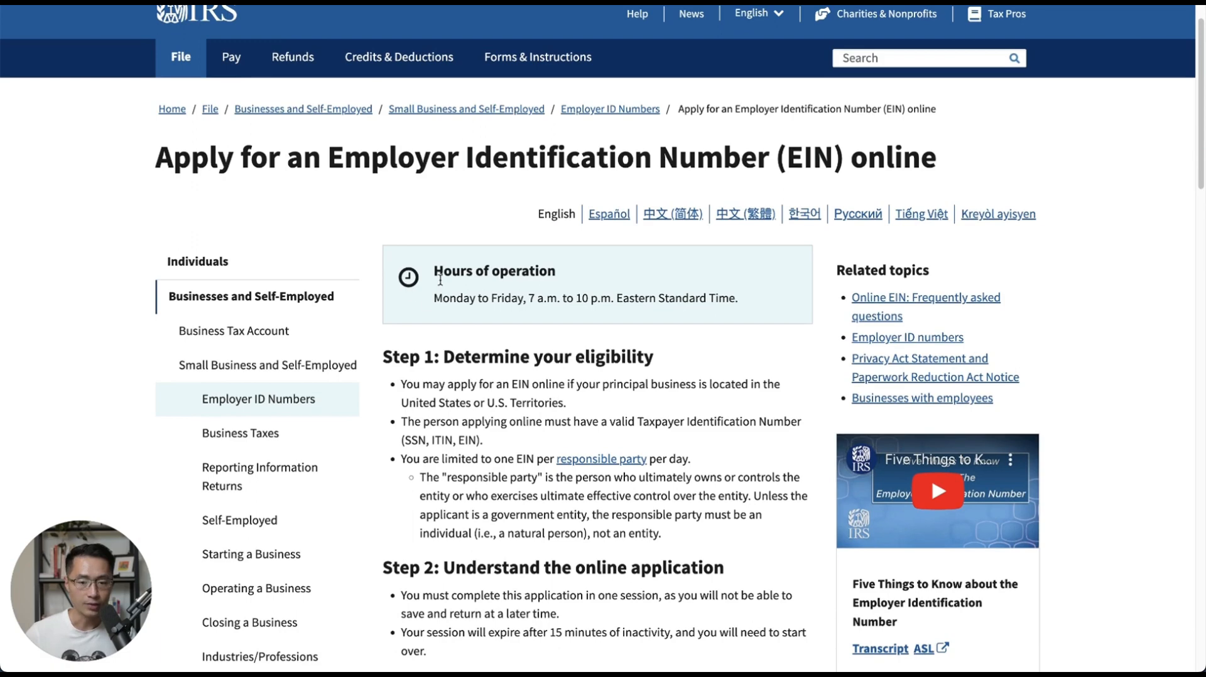
{"action": "left_click_drag", "start_coordinate": [435, 271], "coordinate": [576, 278]}
{"action": "left_click", "coordinate": [595, 278]}
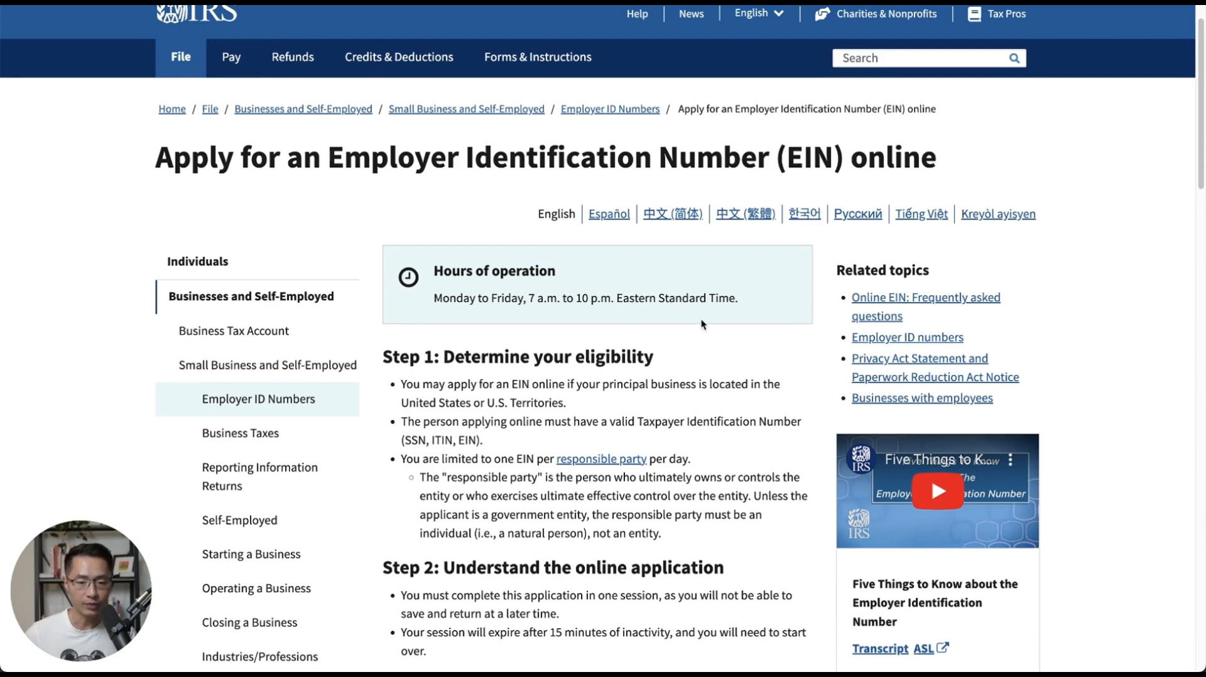
Scroll down to Step 3 and launch the online EIN application with Apply online now.
{"action": "scroll", "coordinate": [812, 342], "scroll_direction": "down", "scroll_amount": 3}
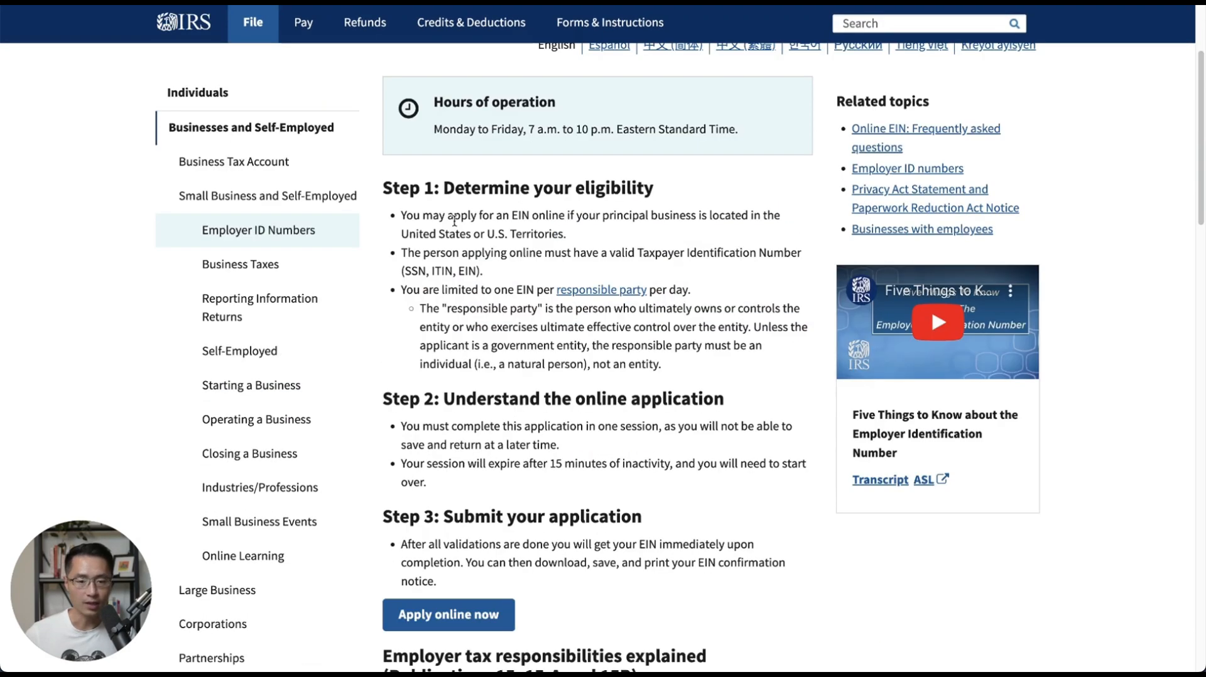
{"action": "scroll", "coordinate": [710, 422], "scroll_direction": "down", "scroll_amount": 1}
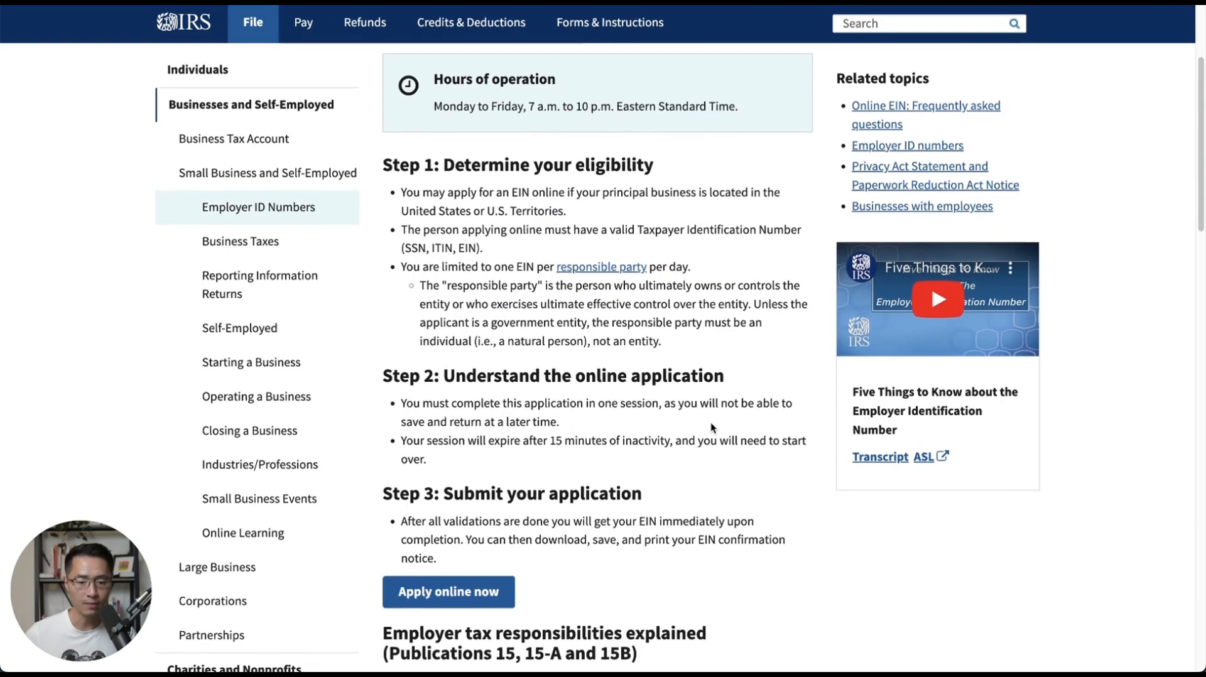
{"action": "scroll", "coordinate": [710, 424], "scroll_direction": "down", "scroll_amount": 1}
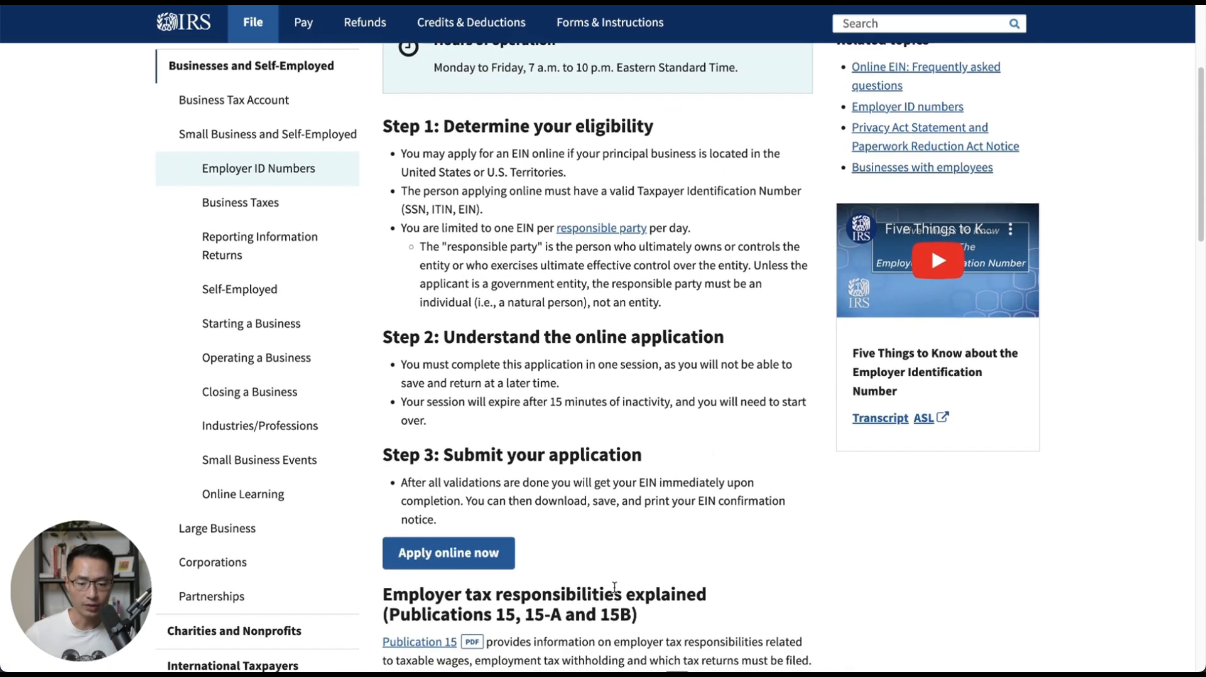
{"action": "left_click", "coordinate": [463, 568]}
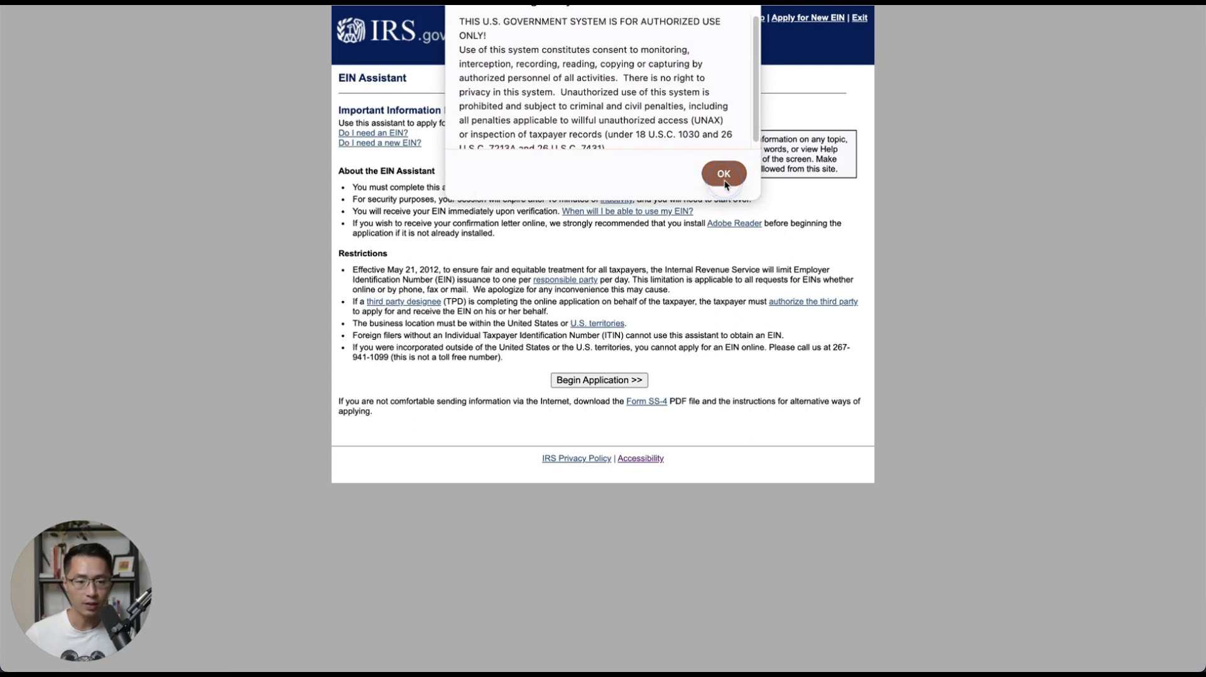
Accept the warning, begin the application, and choose Limited Liability Company as the legal structure.
{"action": "left_click", "coordinate": [725, 179]}
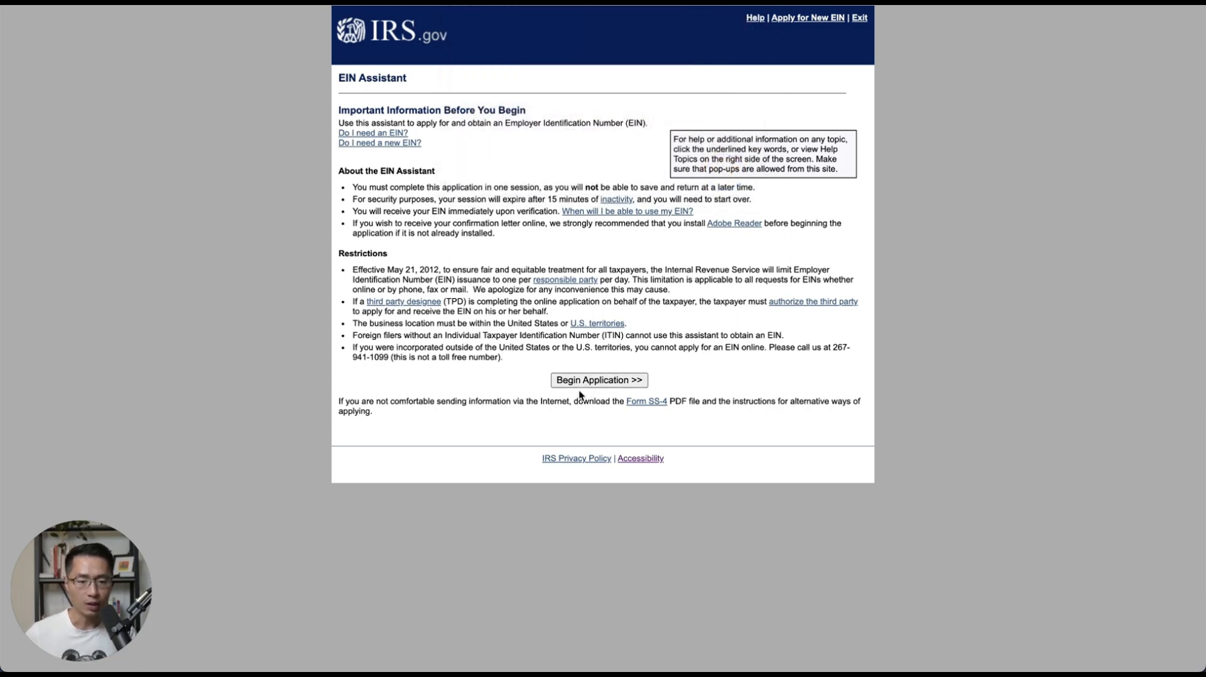
{"action": "left_click", "coordinate": [594, 382]}
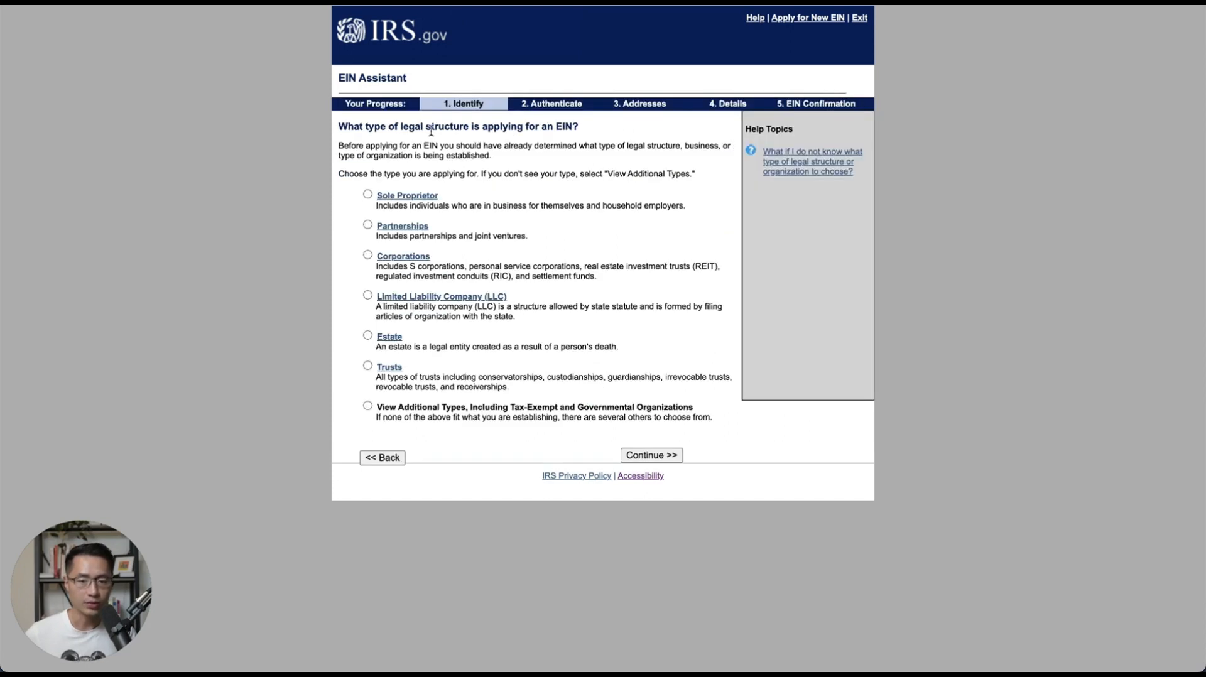
{"action": "left_click", "coordinate": [367, 295]}
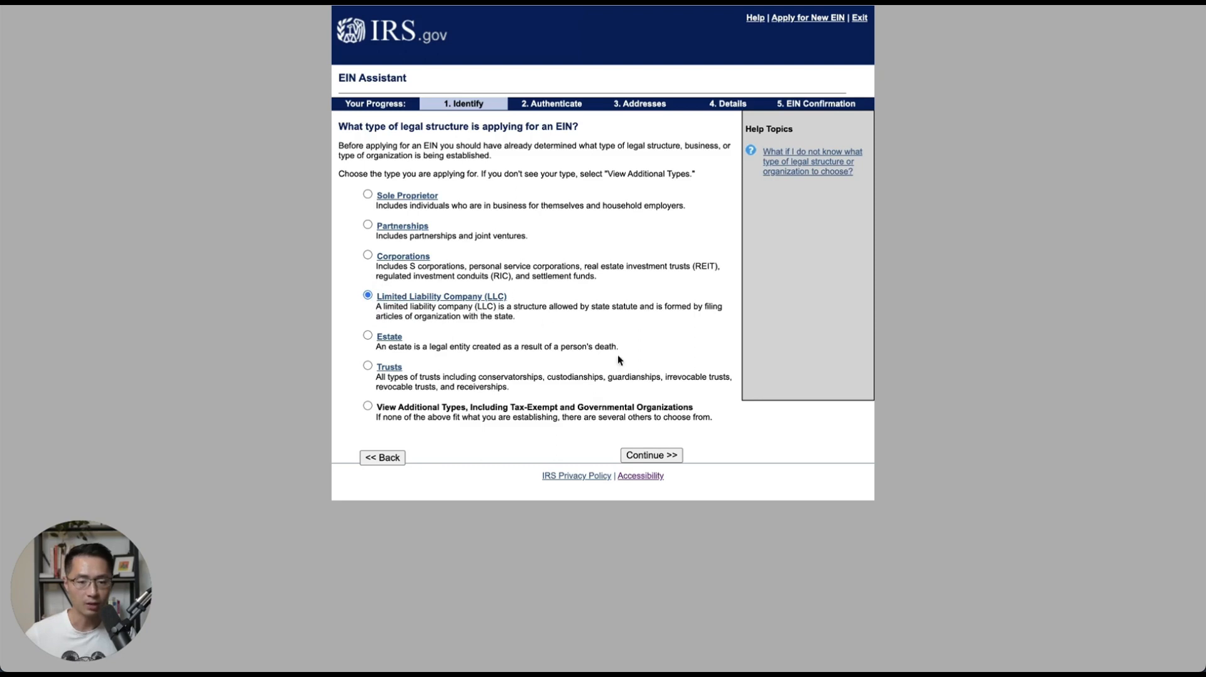
{"action": "left_click", "coordinate": [653, 455]}
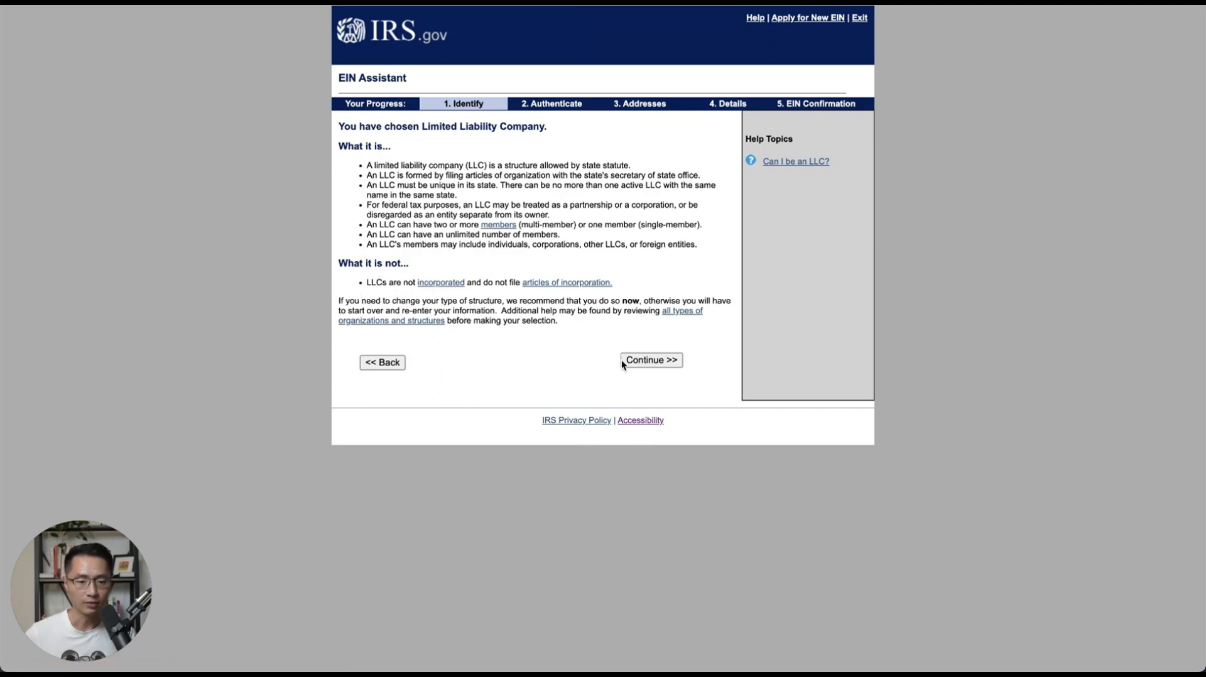
{"action": "left_click", "coordinate": [666, 363]}
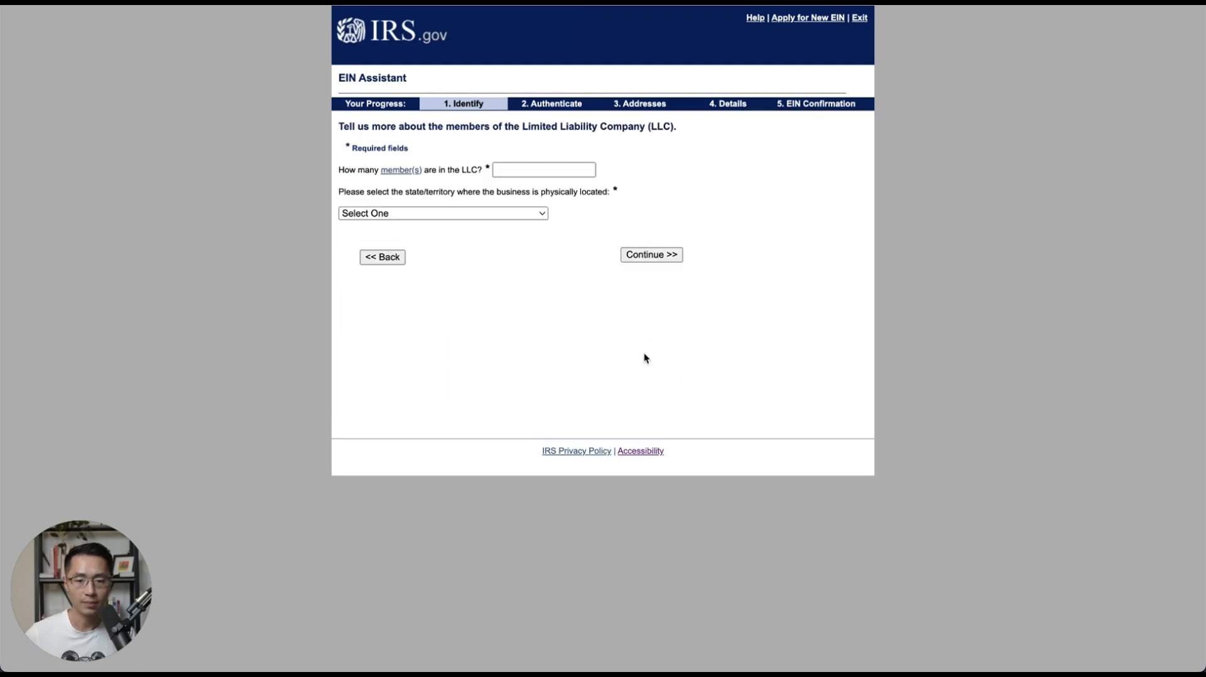
Enter 1 as the LLC's member count and ARIZONA (AZ) as its state.
{"action": "left_click", "coordinate": [508, 171]}
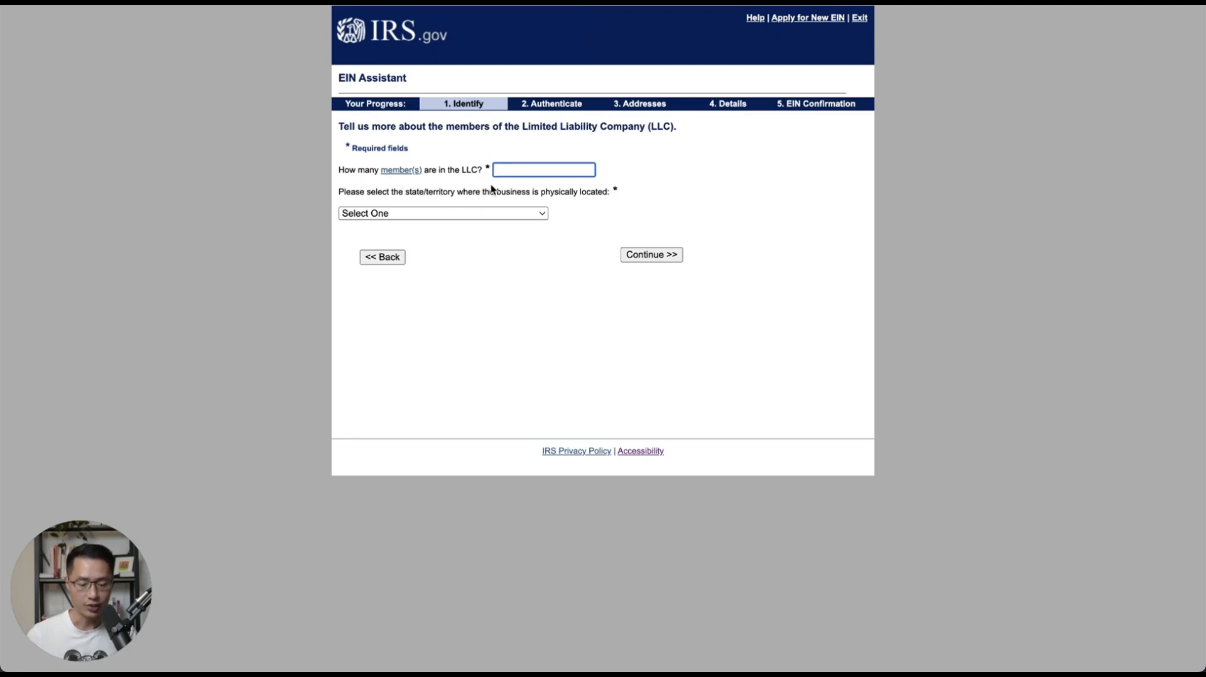
{"action": "type", "text": "1"}
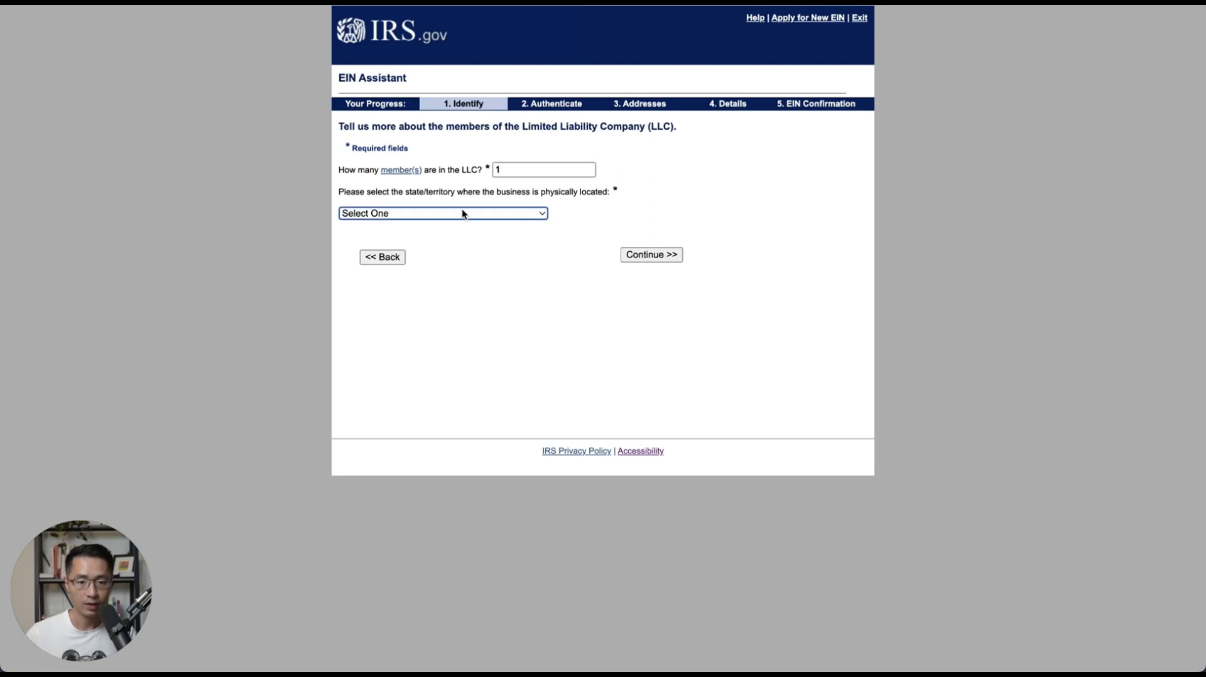
{"action": "left_click", "coordinate": [462, 208]}
{"action": "scroll", "coordinate": [496, 322], "scroll_direction": "down", "scroll_amount": 2}
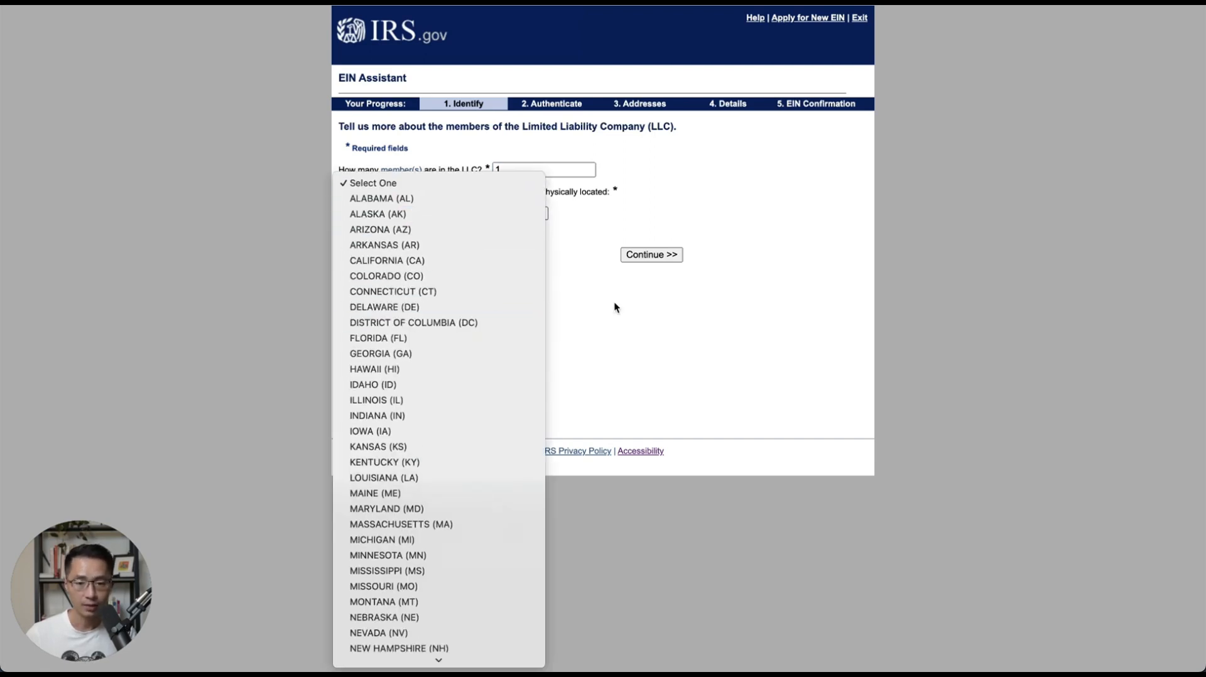
{"action": "left_click", "coordinate": [423, 231]}
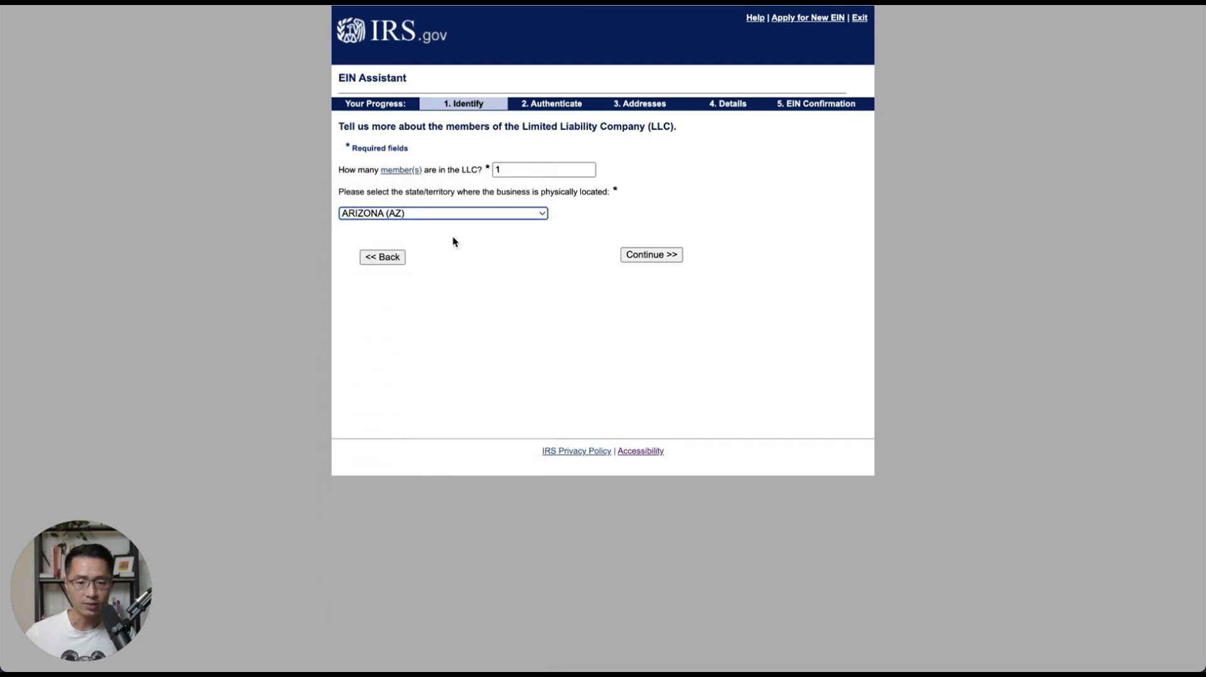
{"action": "left_click", "coordinate": [653, 254]}
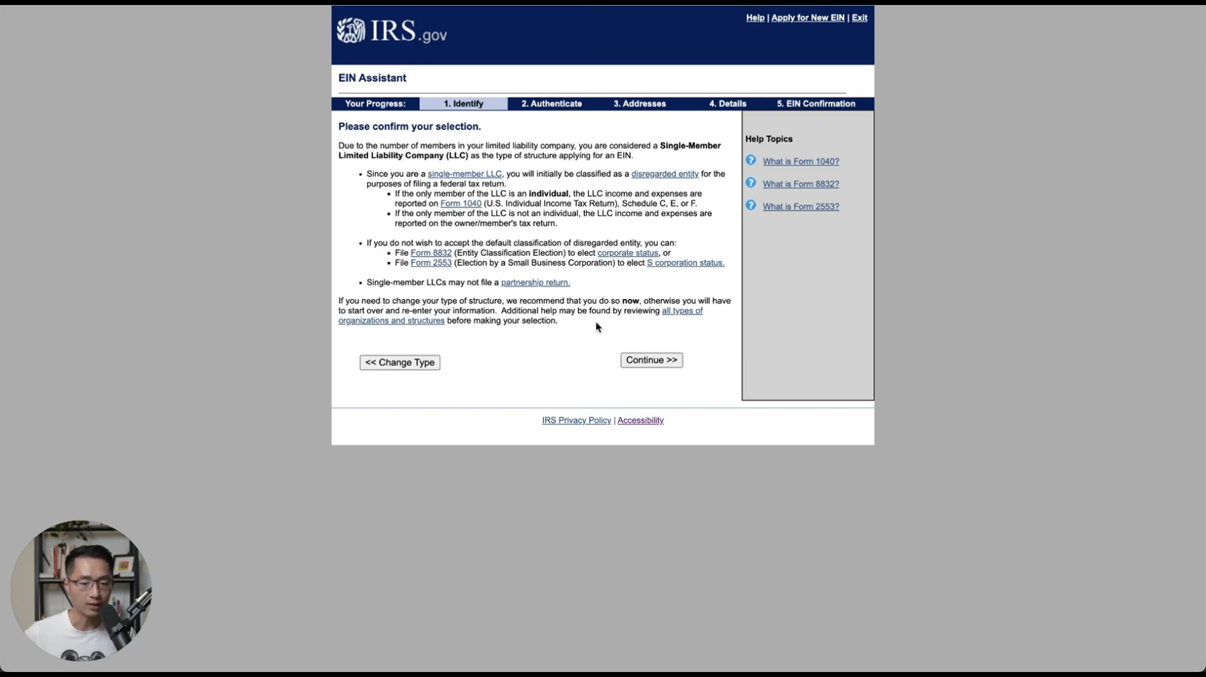
Accept the Single-Member LLC classification and give 'Started a new business' as the reason.
{"action": "left_click", "coordinate": [650, 364]}
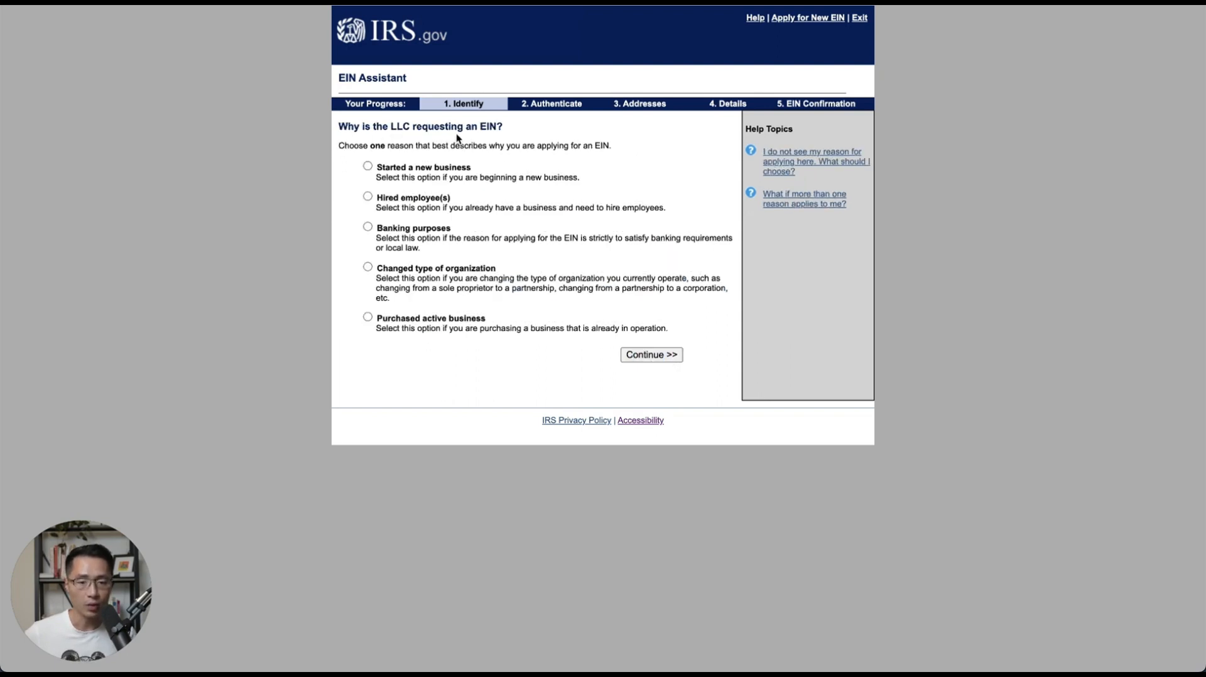
{"action": "left_click", "coordinate": [368, 167]}
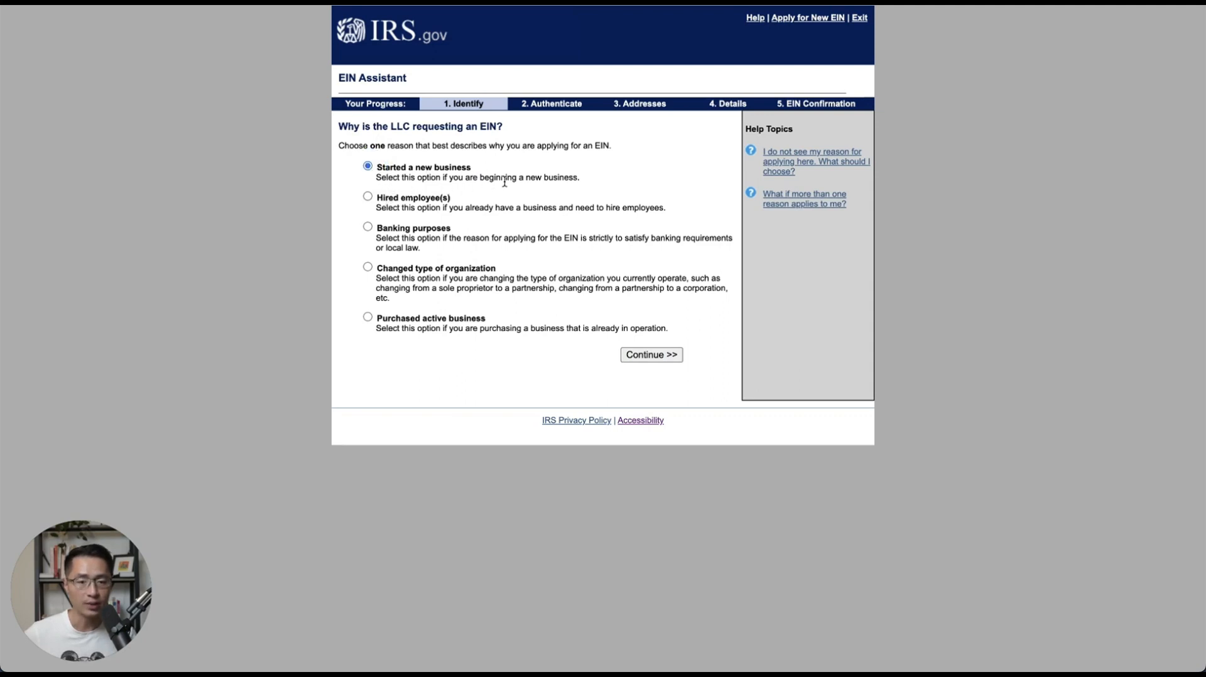
{"action": "left_click", "coordinate": [657, 357]}
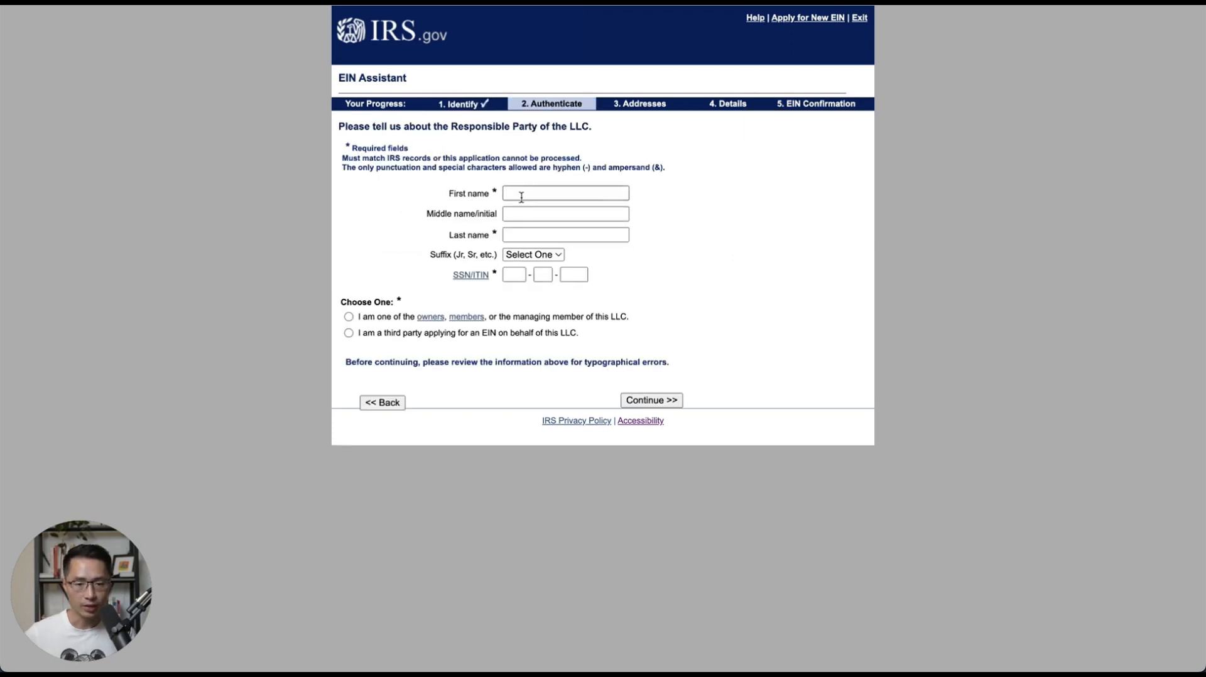
Fill in the responsible party's first name, last name and SSN.
{"action": "left_click", "coordinate": [523, 195]}
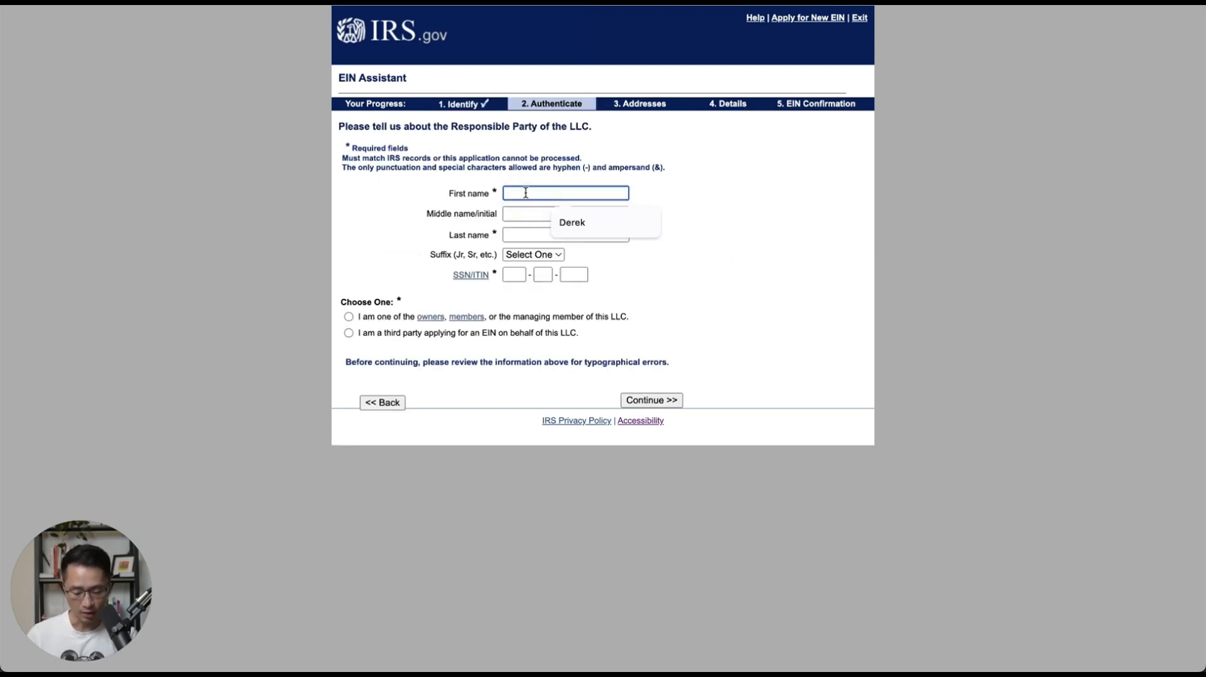
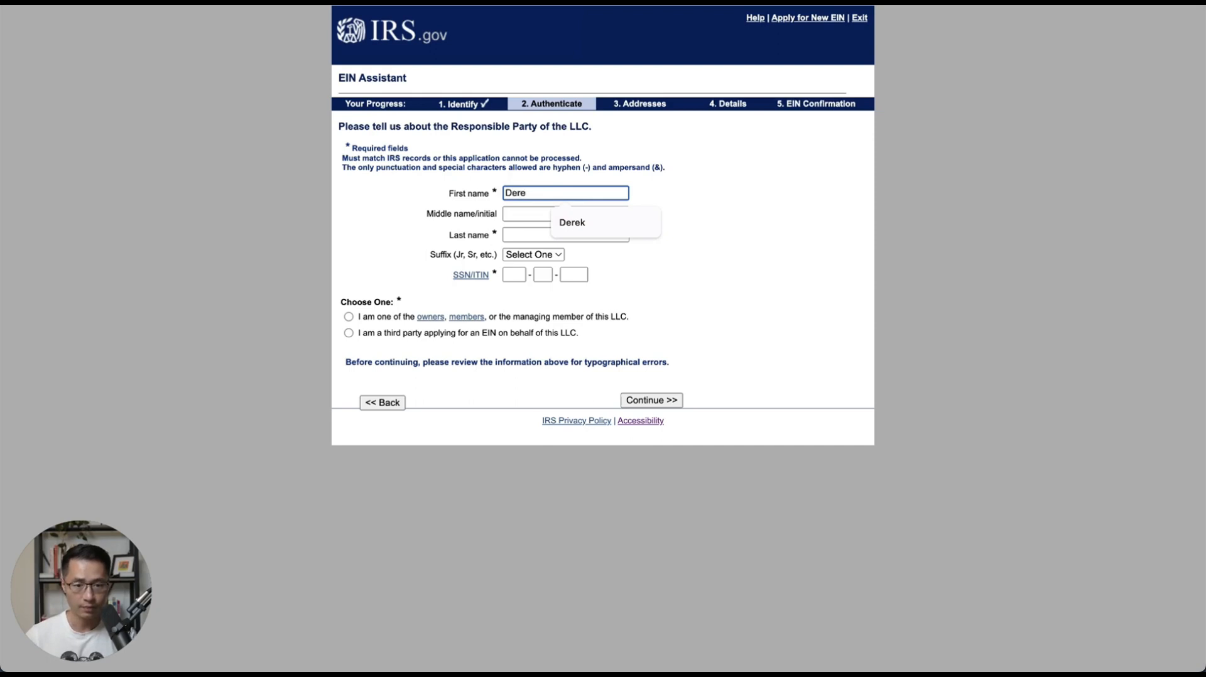
{"action": "key", "text": "Tab"}
{"action": "key", "text": "Tab"}
{"action": "key", "text": "Tab"}
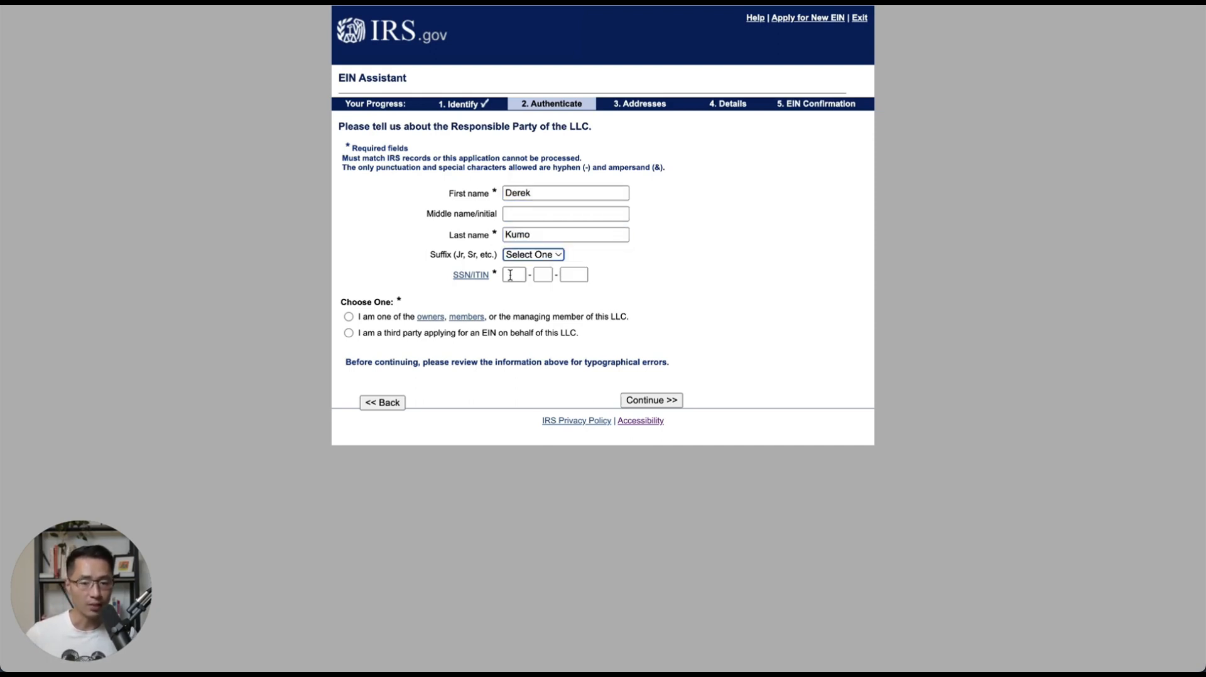
{"action": "left_click", "coordinate": [511, 274]}
{"action": "type", "text": "123456789"}
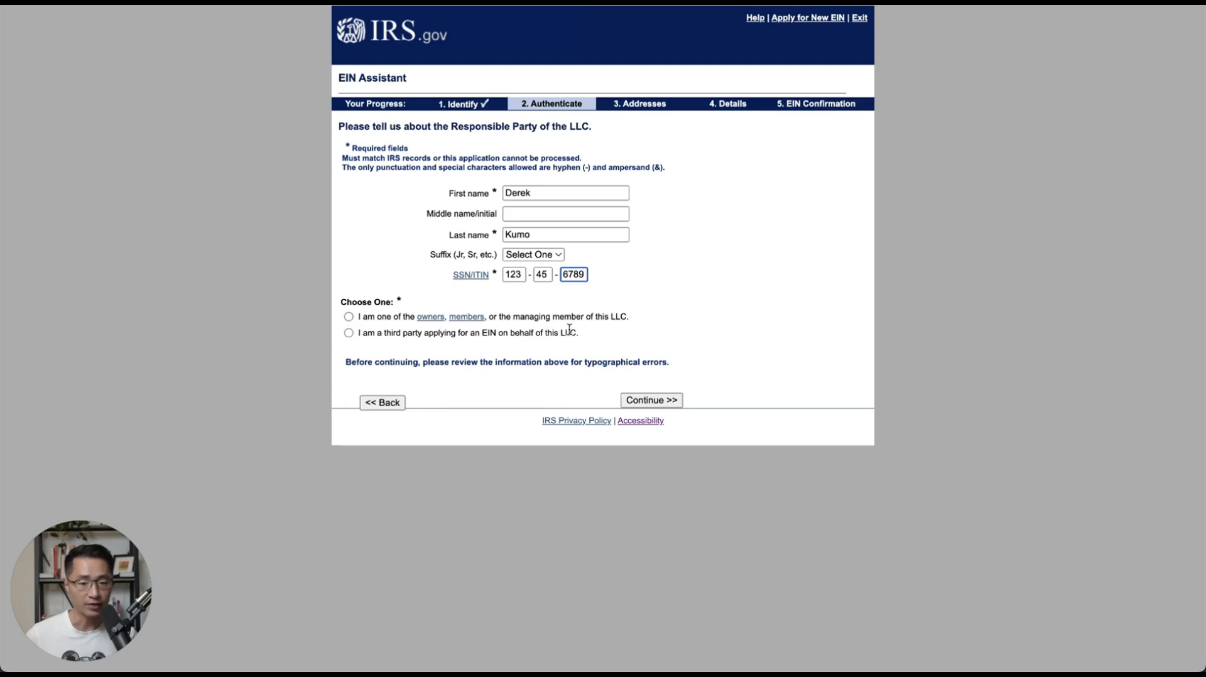
Mark the applicant as an owner or managing member of the LLC and submit.
{"action": "left_click", "coordinate": [350, 317]}
{"action": "left_click", "coordinate": [654, 400]}
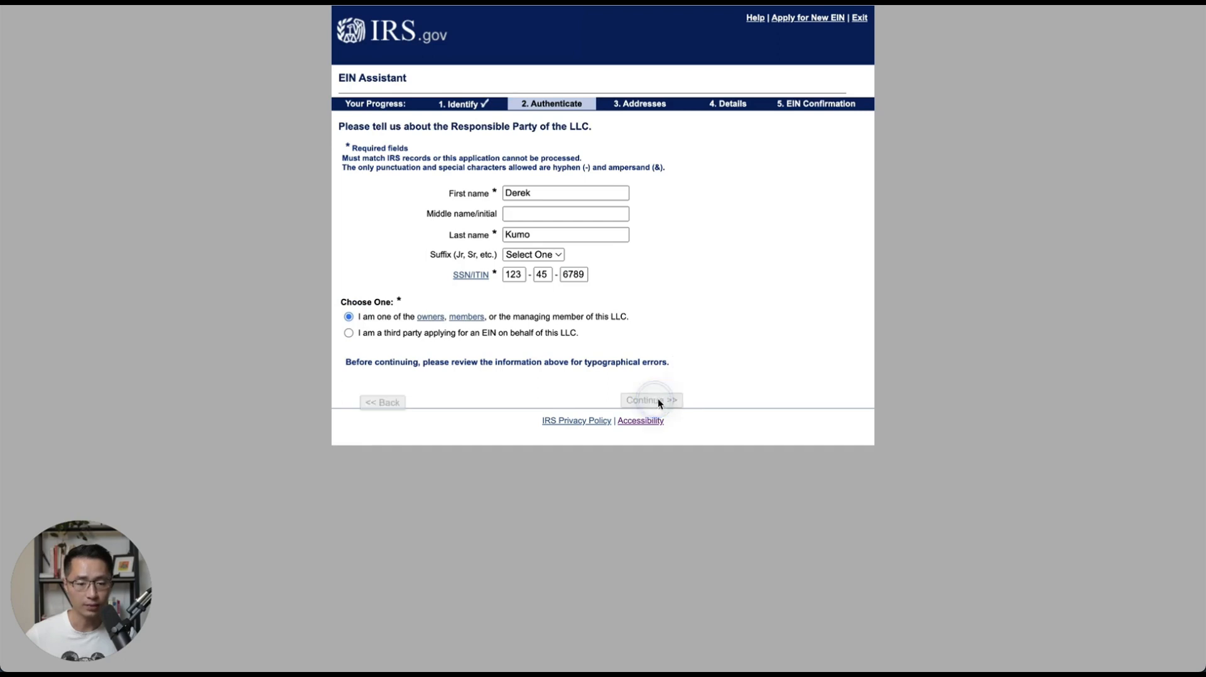
{"action": "left_click", "coordinate": [521, 220]}
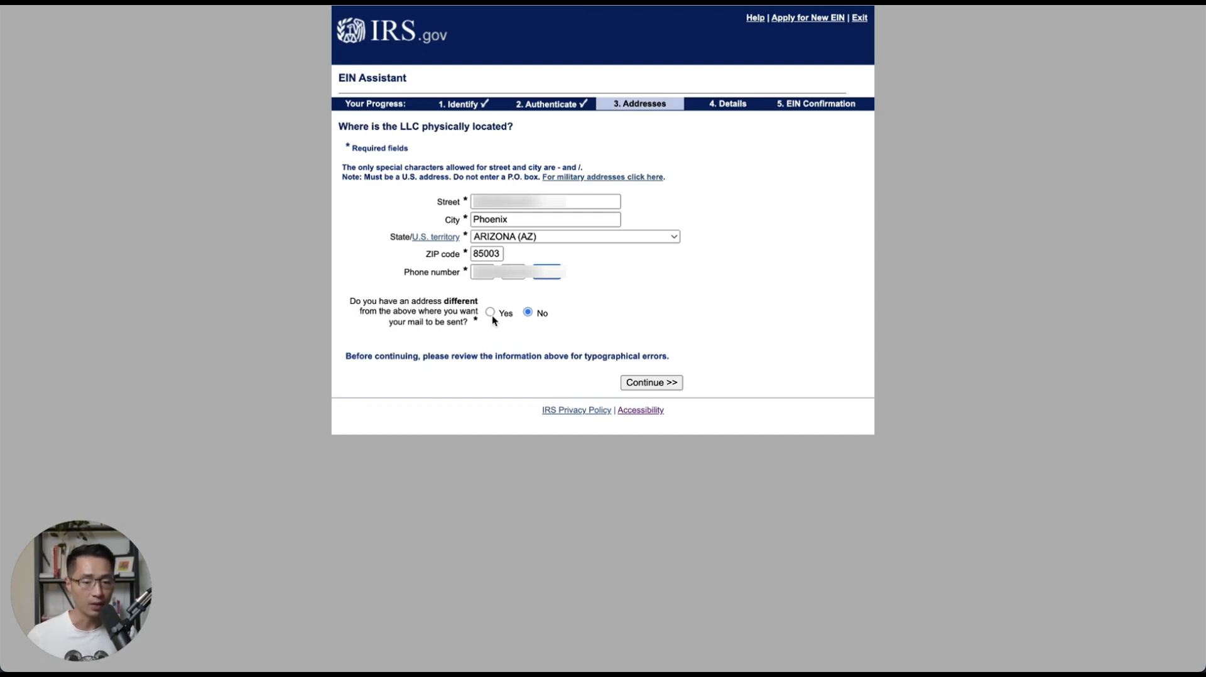
Keep 'No' for a separate mailing address and submit the Phoenix, Arizona address.
{"action": "left_click", "coordinate": [654, 383]}
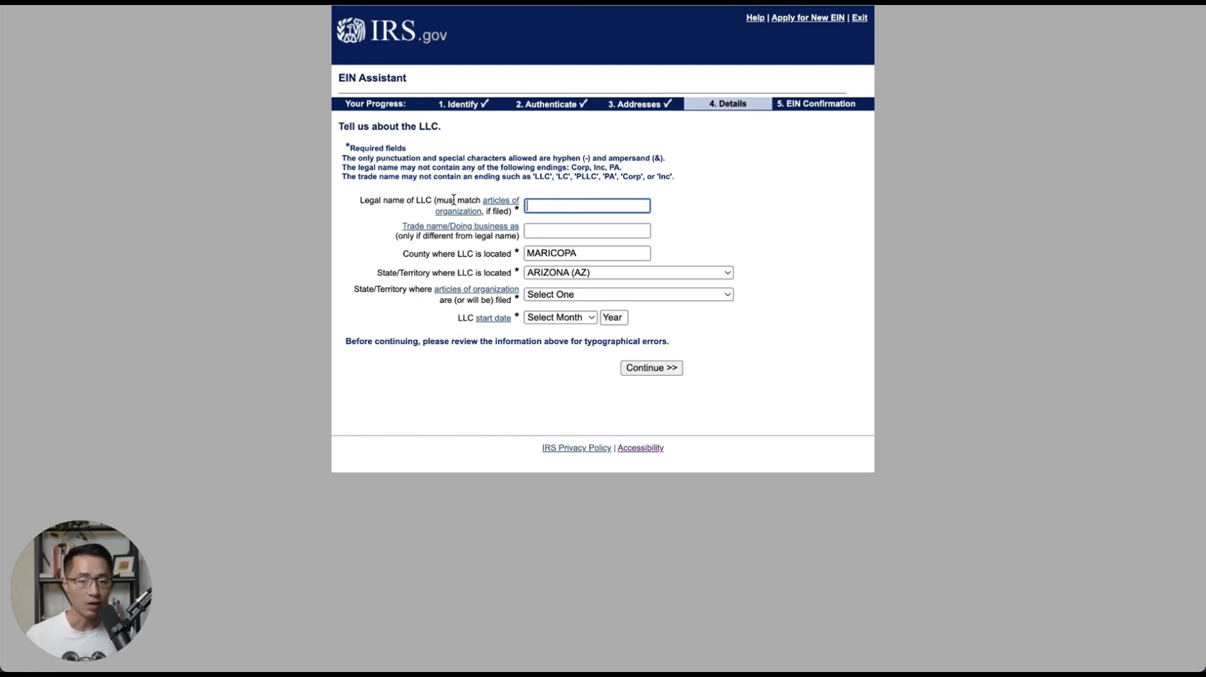
Enter the LLC's legal name, ARIZONA (AZ) as filing state, and an April 2024 start date.
{"action": "type", "text": "Kumo LLC"}
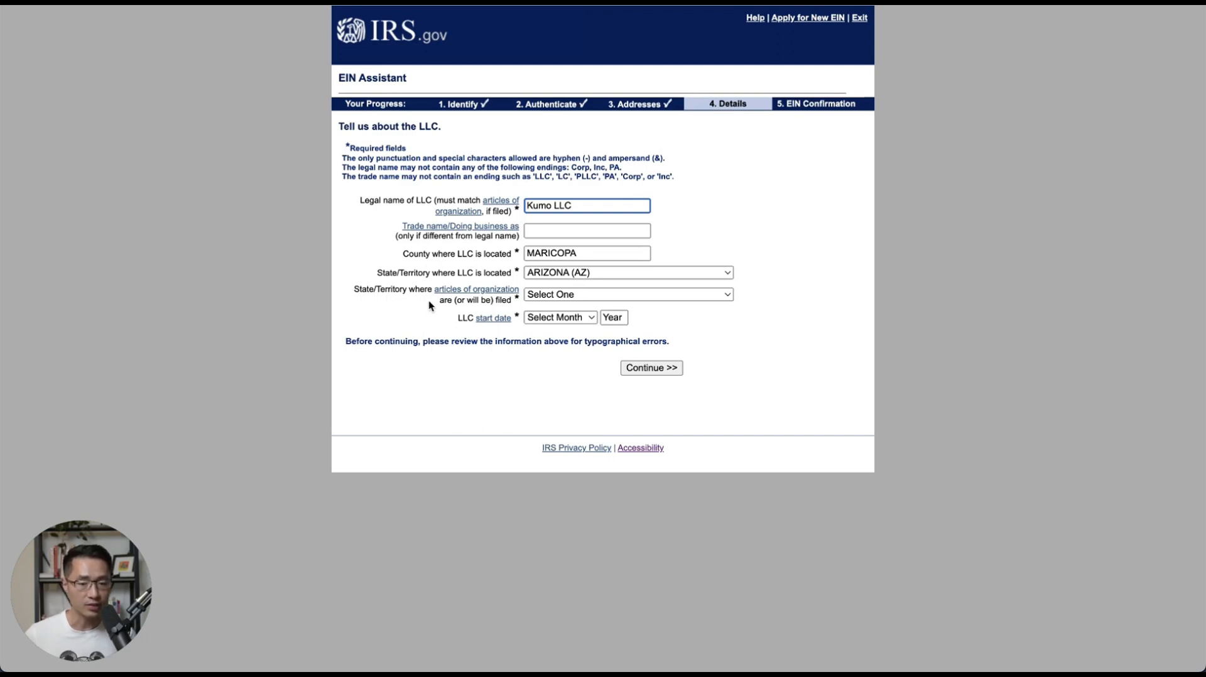
{"action": "left_click", "coordinate": [534, 293]}
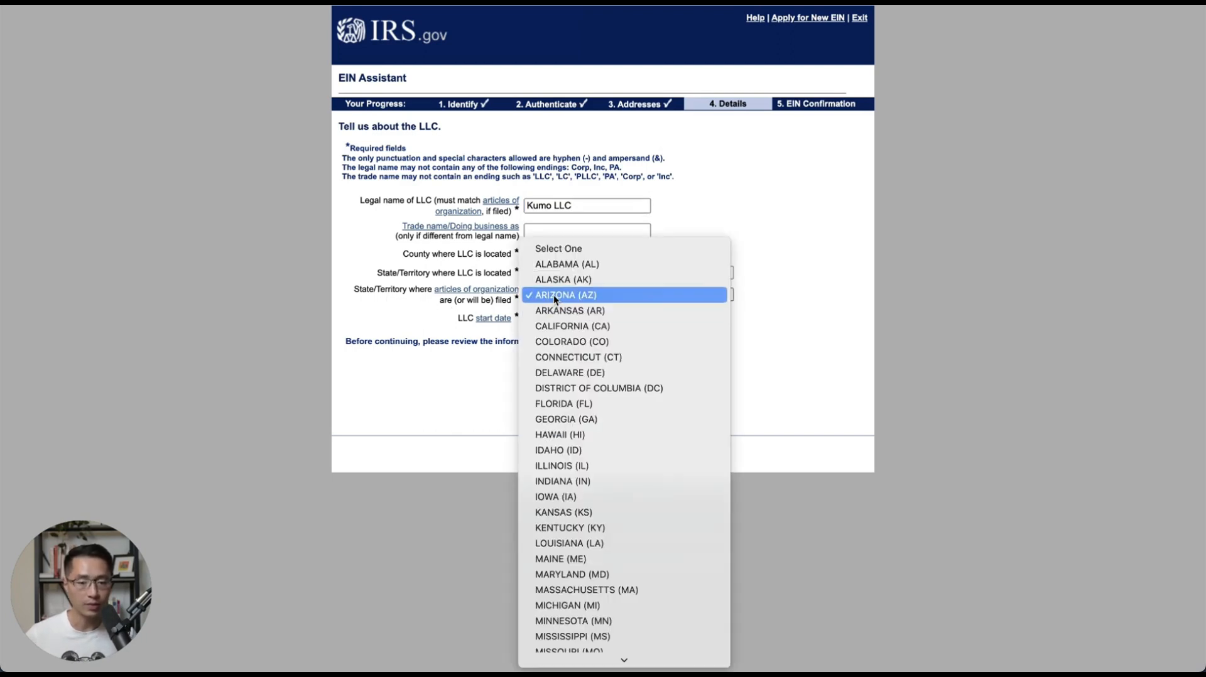
{"action": "left_click", "coordinate": [553, 295]}
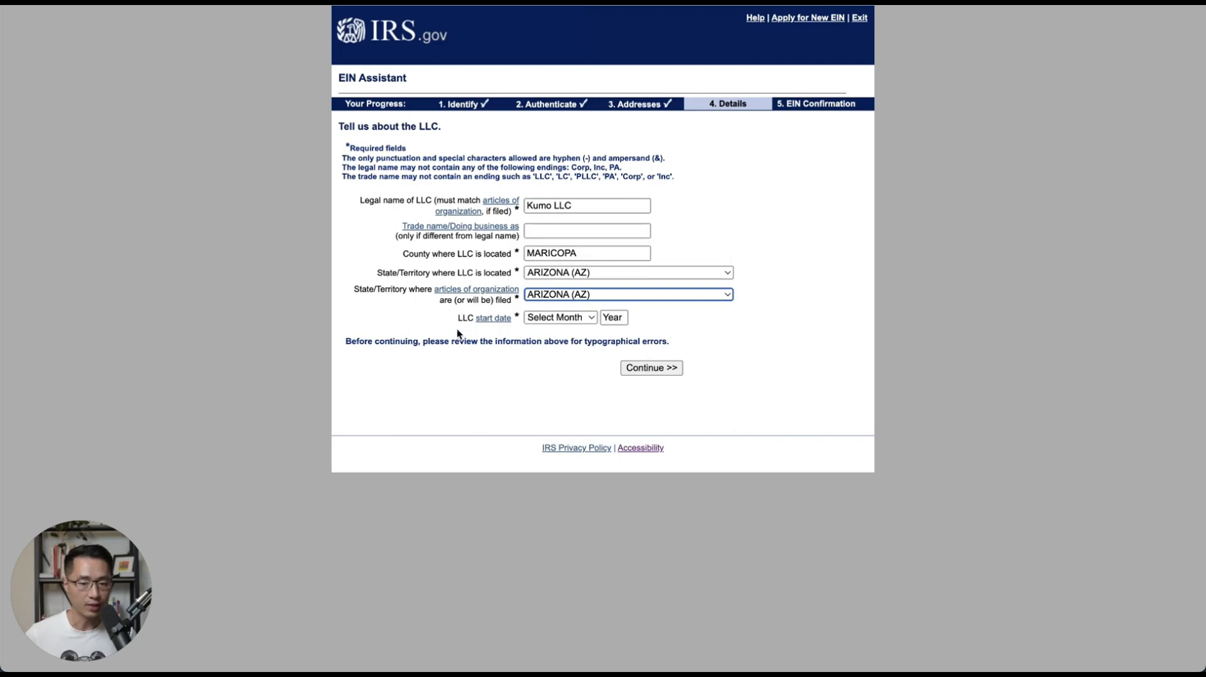
{"action": "left_click", "coordinate": [544, 317]}
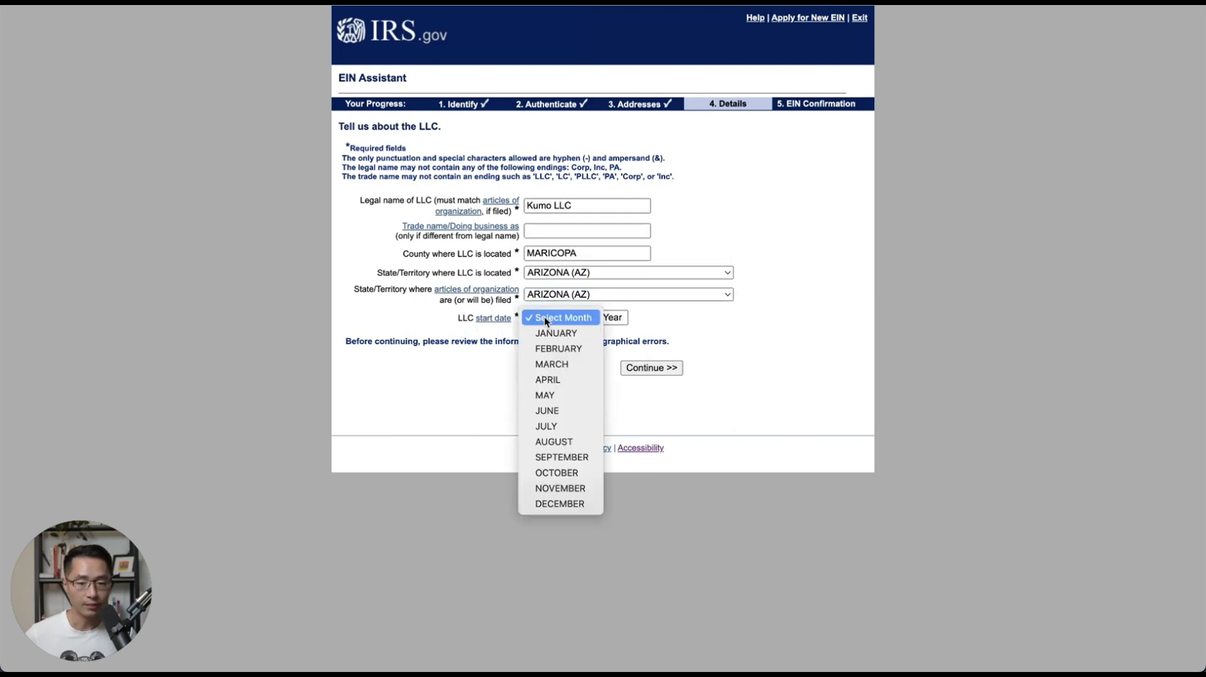
{"action": "left_click", "coordinate": [547, 379]}
{"action": "left_click", "coordinate": [615, 317]}
{"action": "type", "text": "2024"}
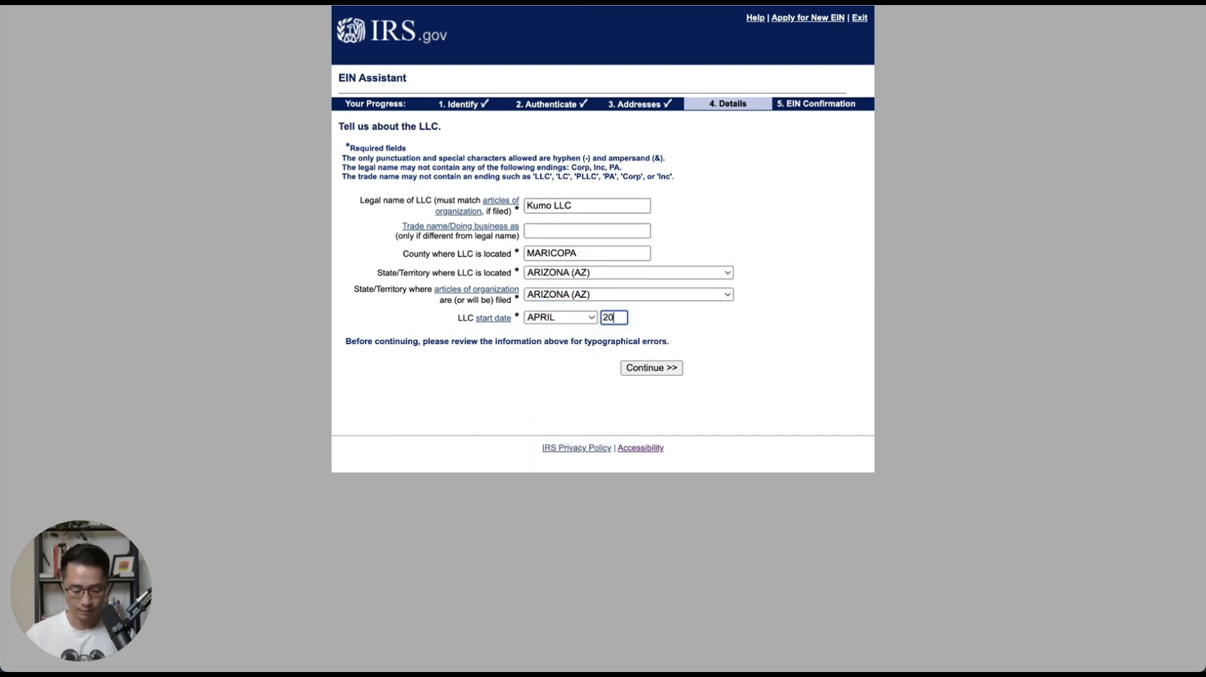
{"action": "left_click", "coordinate": [651, 368]}
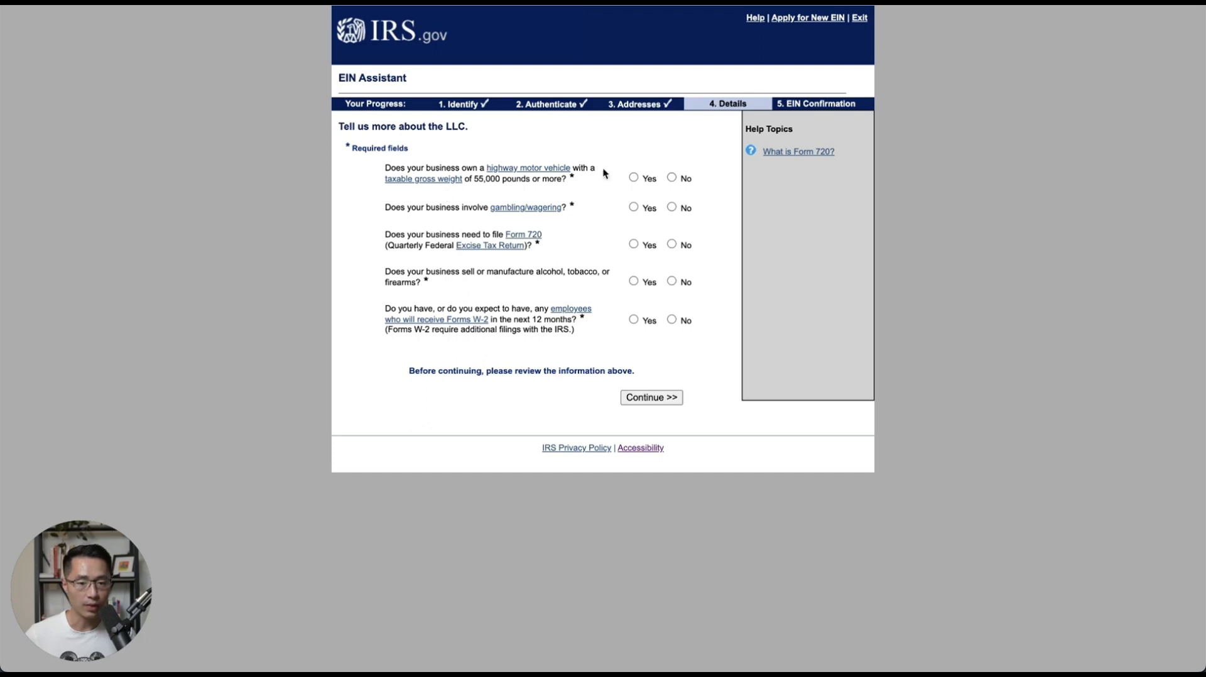
Answer No to the heavy vehicle, gambling, Form 720 and employees questions, then submit.
{"action": "left_click", "coordinate": [671, 177]}
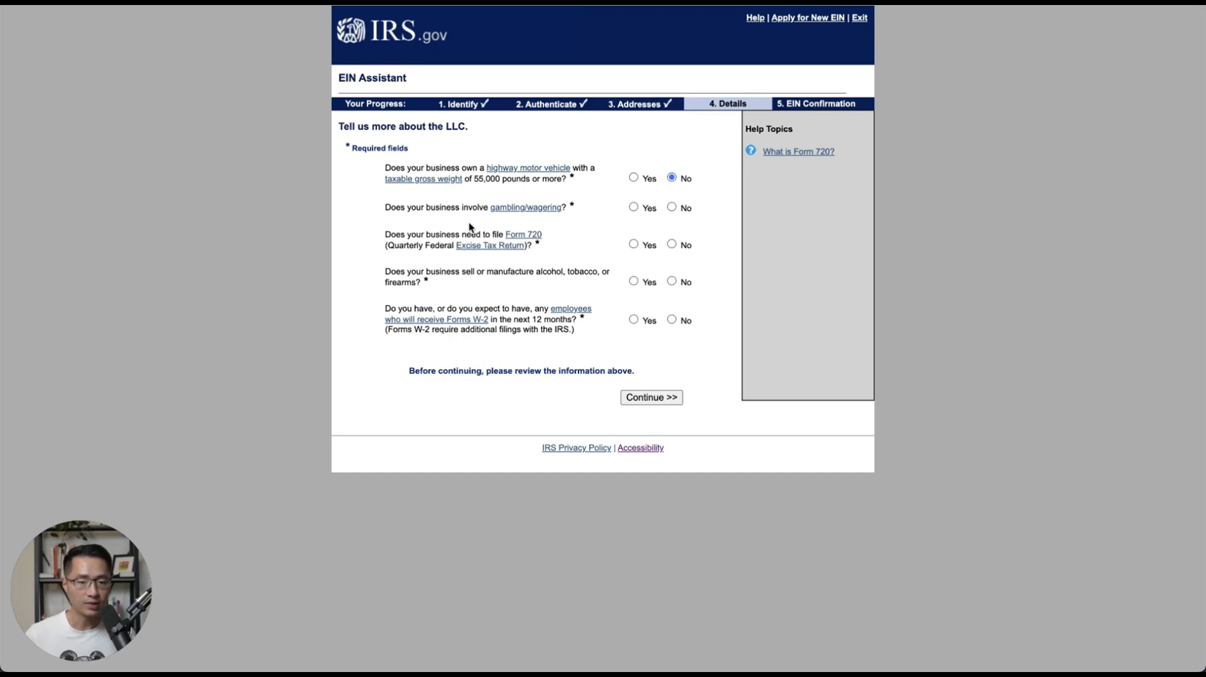
{"action": "left_click", "coordinate": [672, 208]}
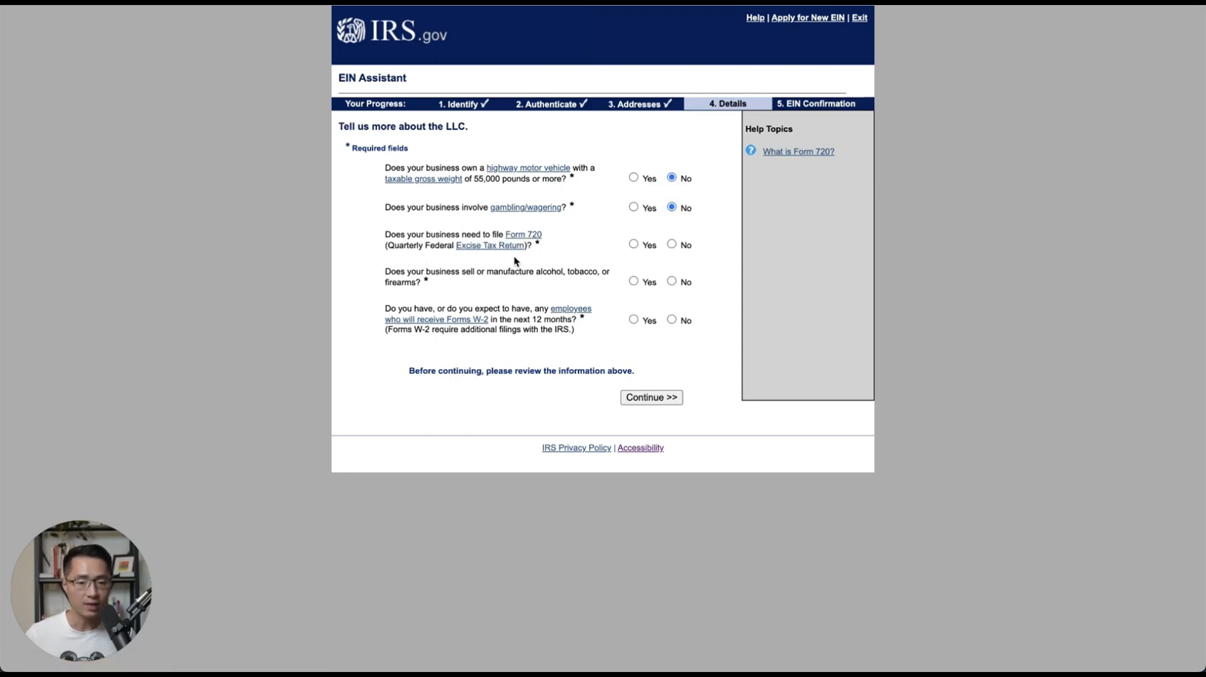
{"action": "left_click", "coordinate": [672, 244]}
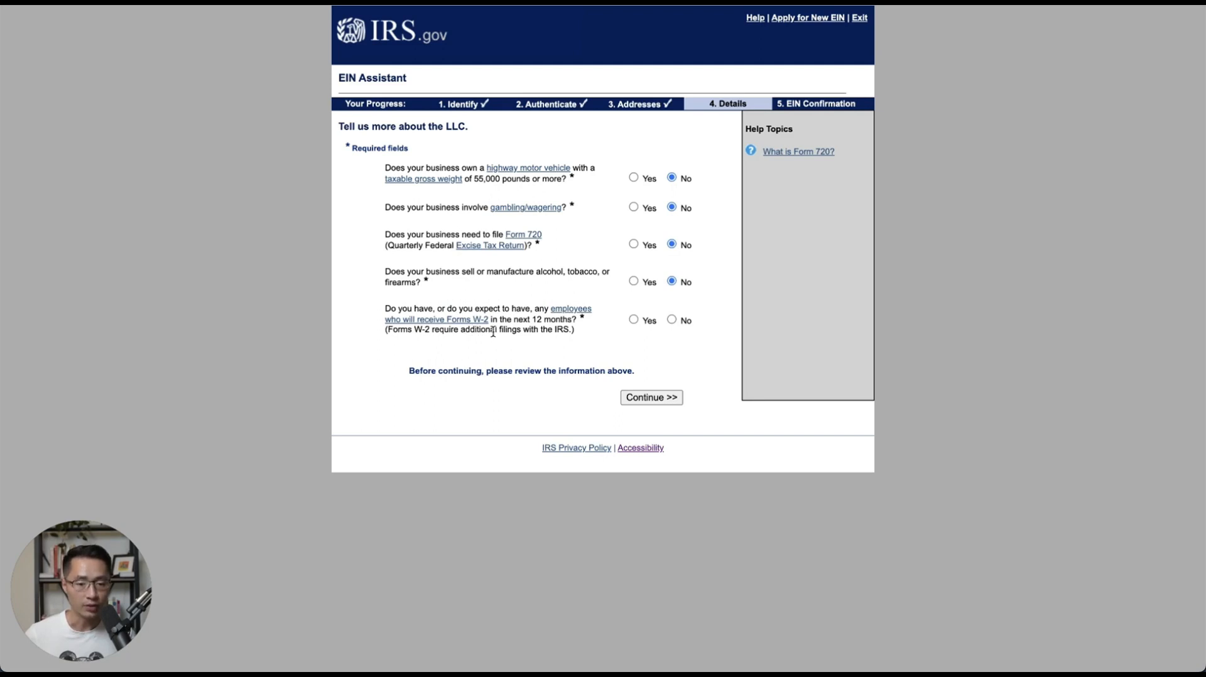
{"action": "left_click", "coordinate": [671, 321]}
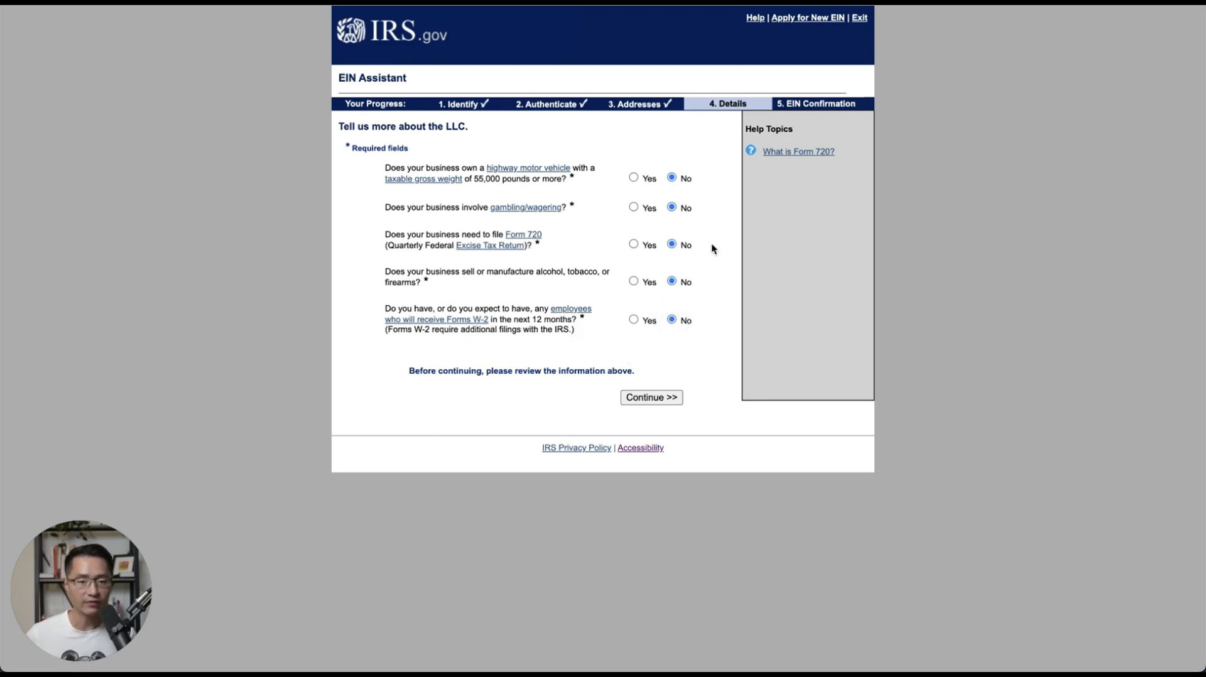
{"action": "left_click", "coordinate": [645, 398]}
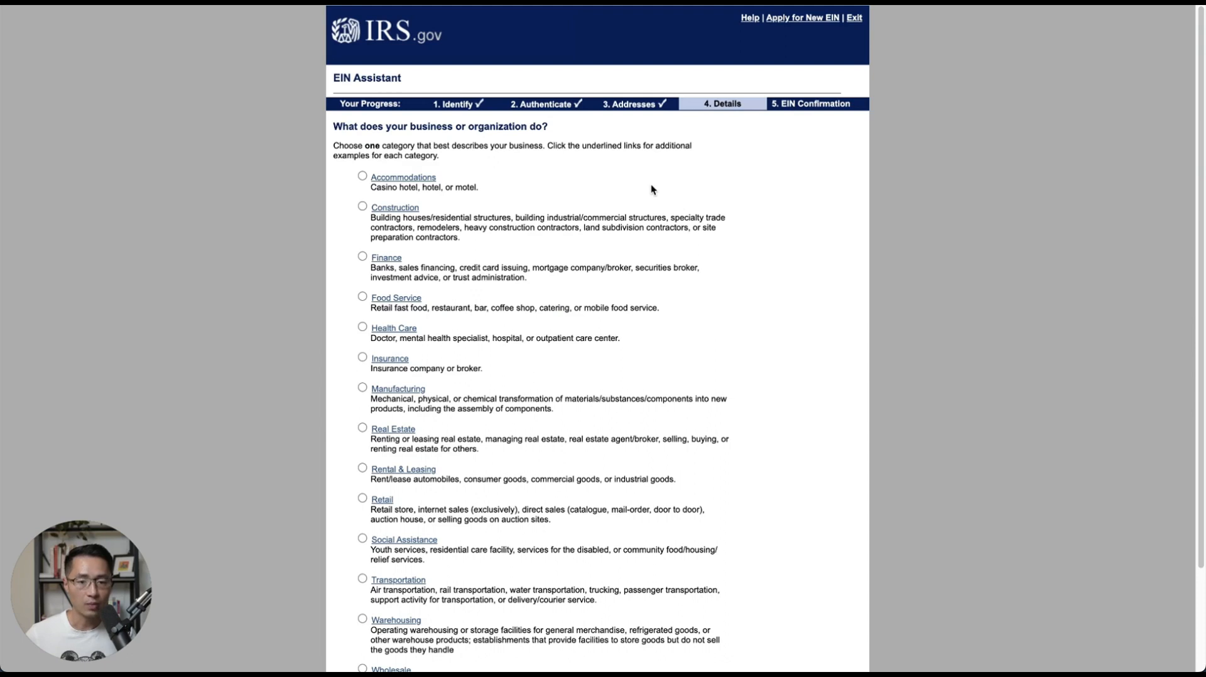
Choose Other as the business category and Consulting as the primary activity.
{"action": "scroll", "coordinate": [529, 151], "scroll_direction": "down", "scroll_amount": 1}
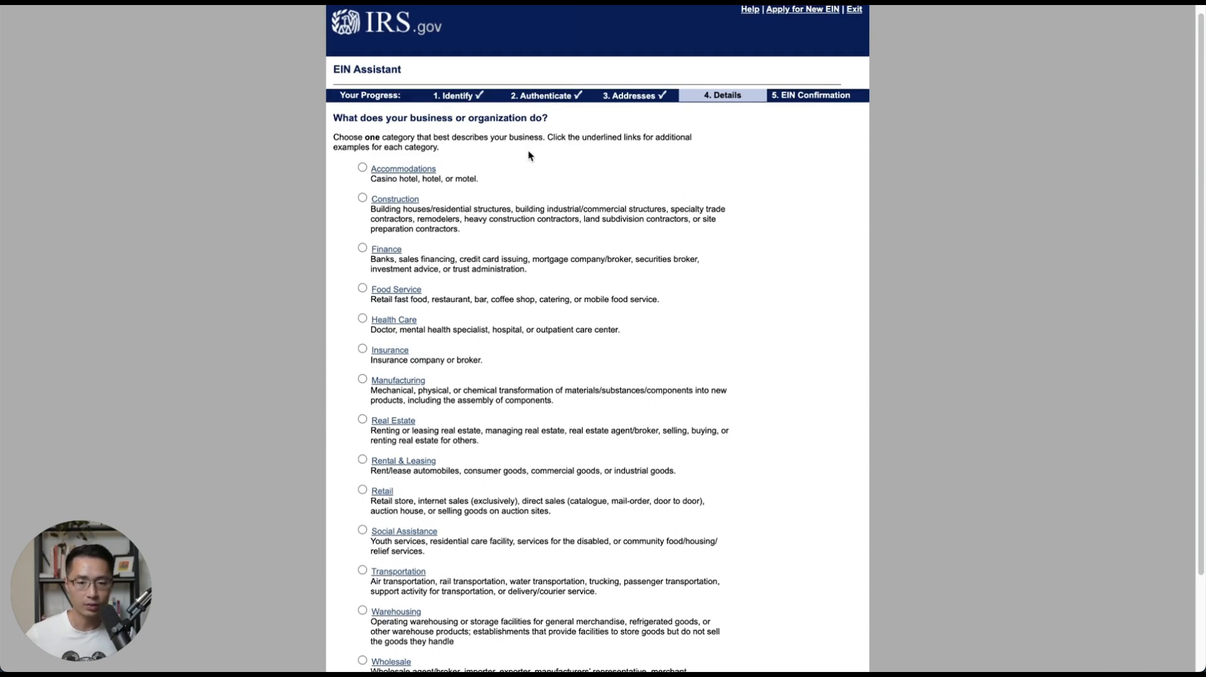
{"action": "scroll", "coordinate": [590, 223], "scroll_direction": "down", "scroll_amount": 3}
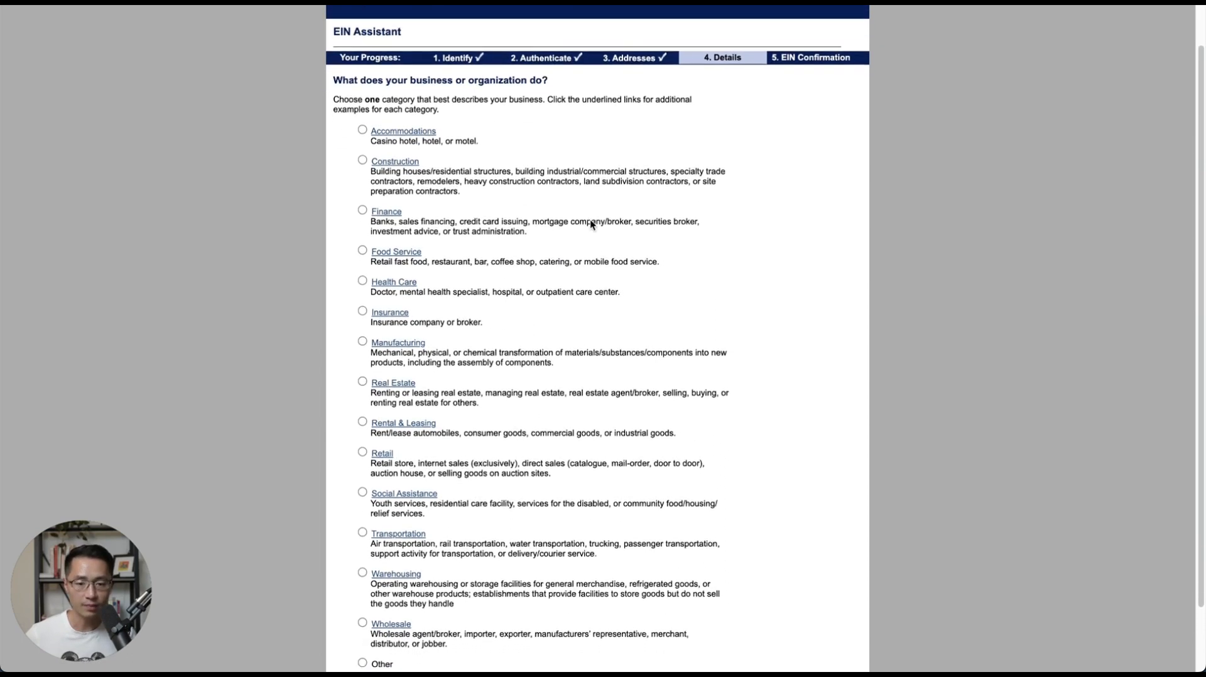
{"action": "scroll", "coordinate": [590, 219], "scroll_direction": "down", "scroll_amount": 4}
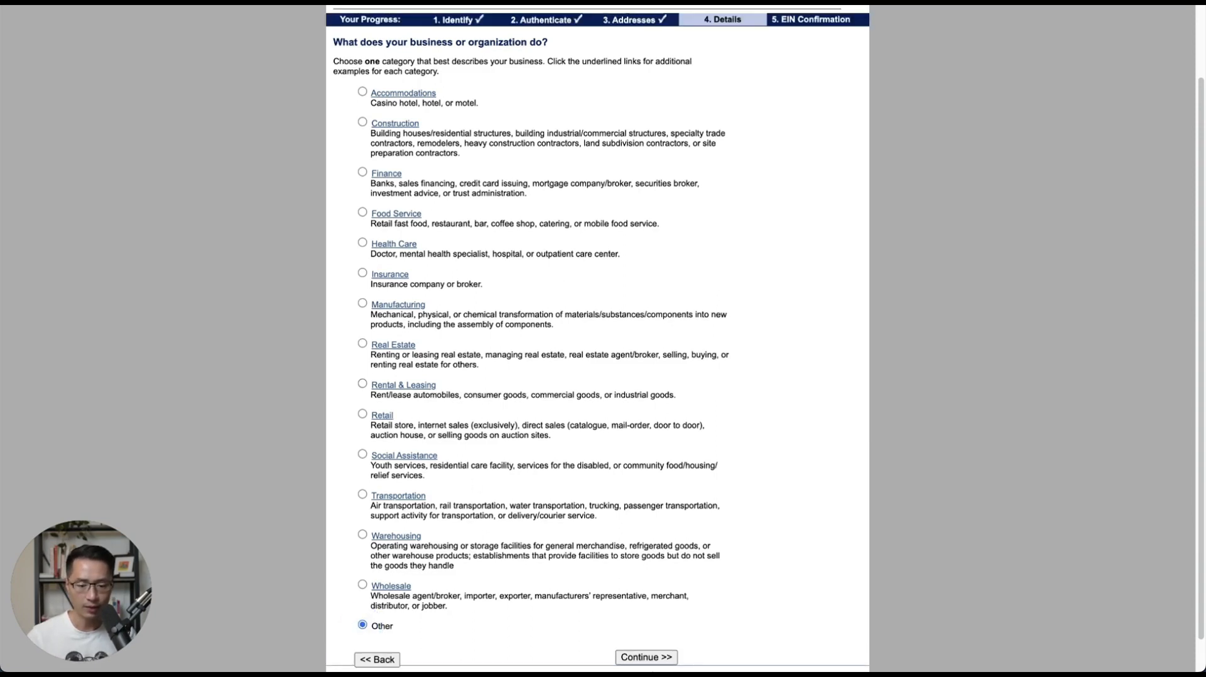
{"action": "left_click", "coordinate": [656, 657]}
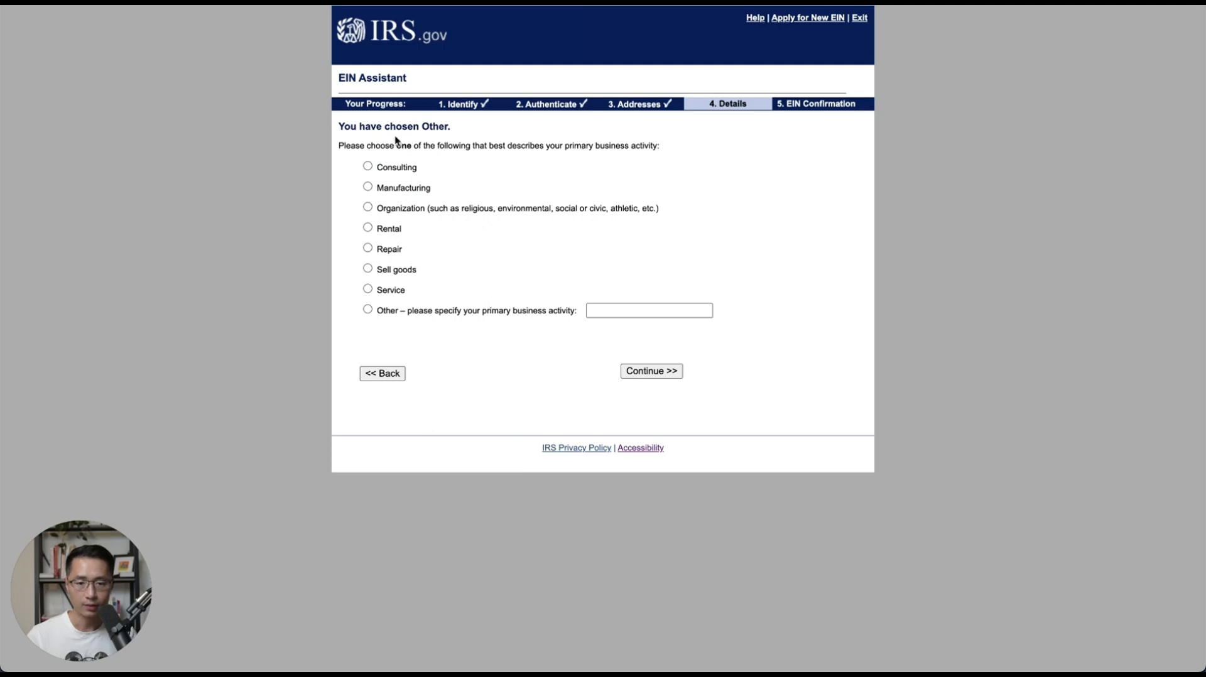
{"action": "left_click", "coordinate": [369, 167]}
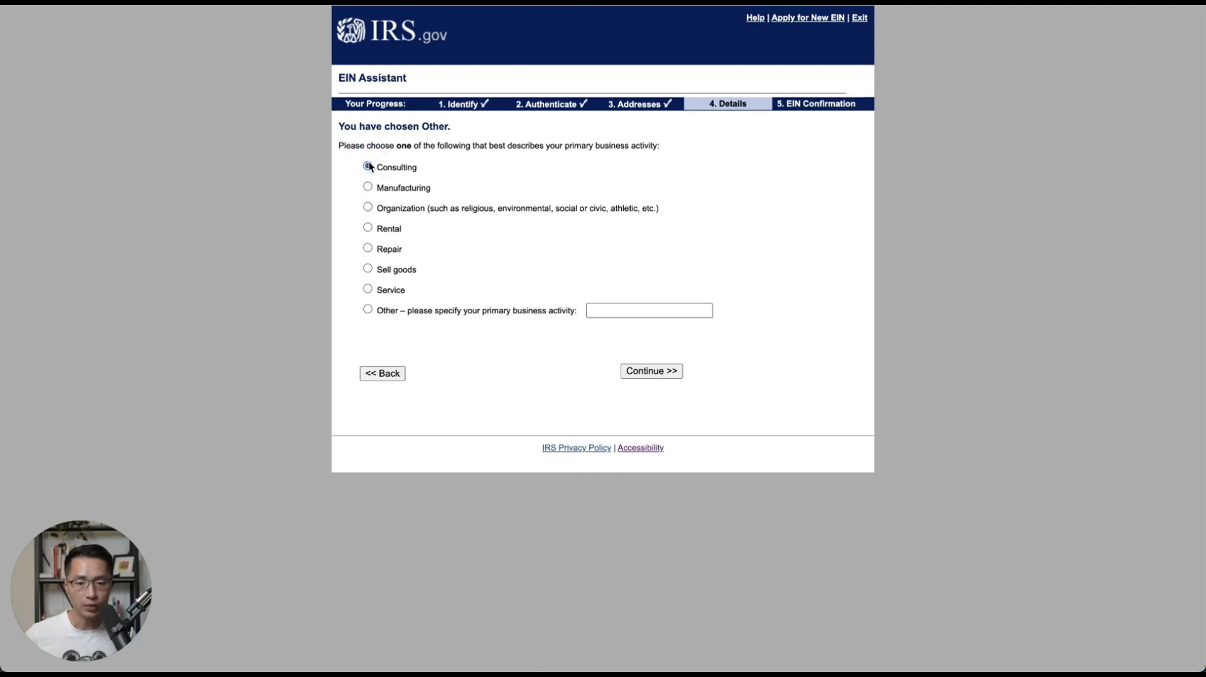
{"action": "left_click", "coordinate": [641, 374]}
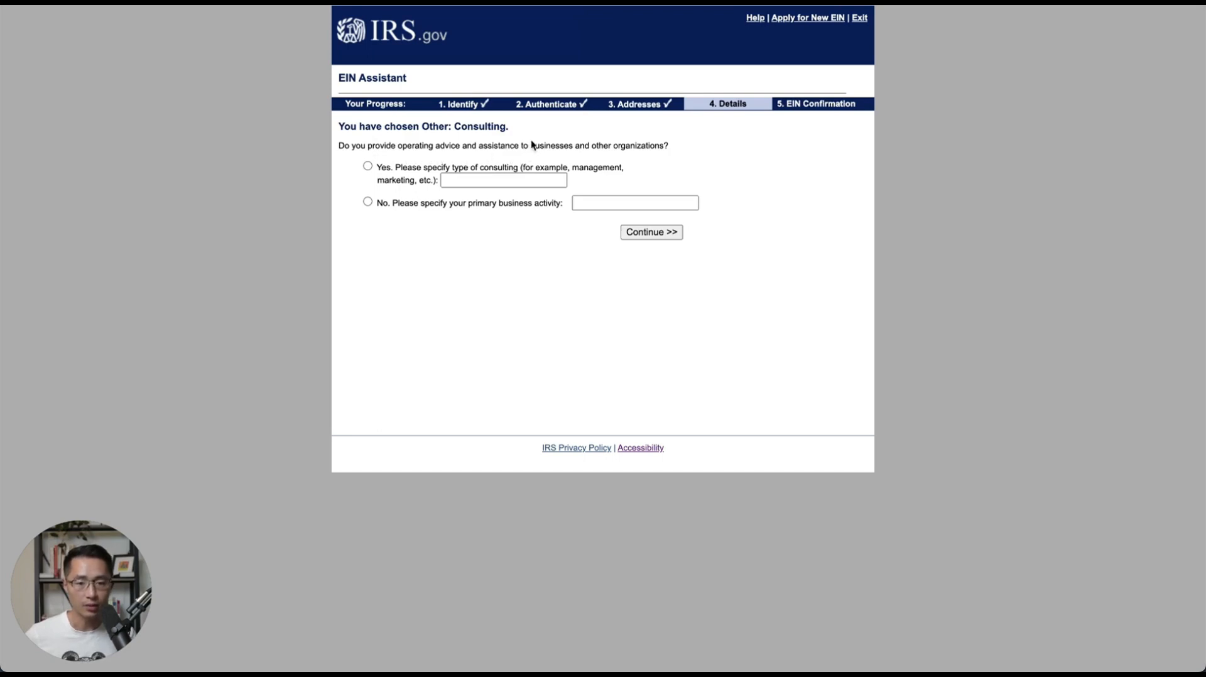
Confirm the business advises others and specify Marketing as the consulting type.
{"action": "left_click", "coordinate": [368, 167]}
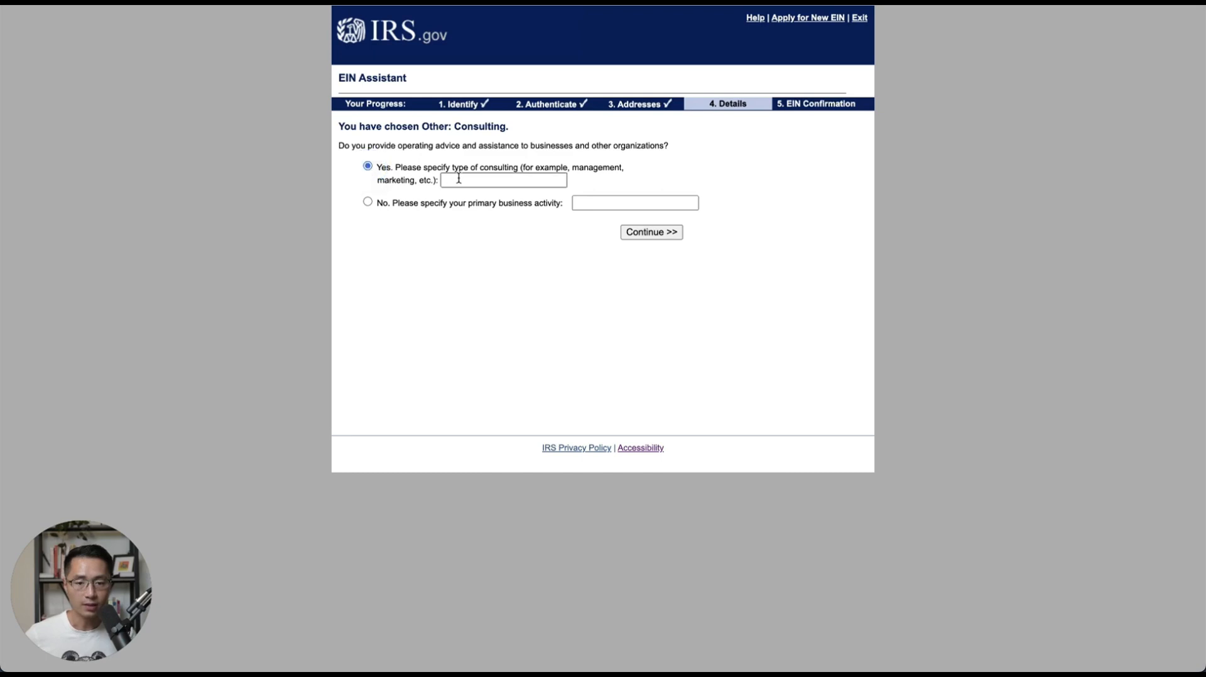
{"action": "left_click", "coordinate": [459, 178]}
{"action": "type", "text": "Mark"}
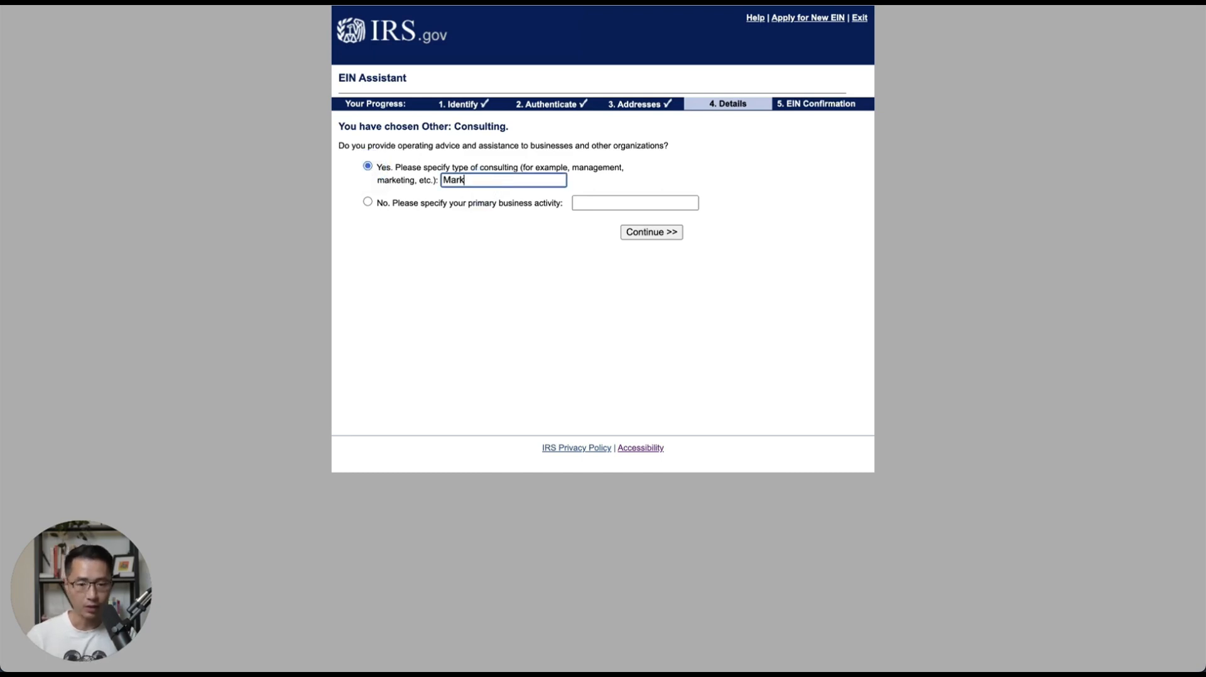
{"action": "type", "text": "eting"}
{"action": "left_click", "coordinate": [637, 232]}
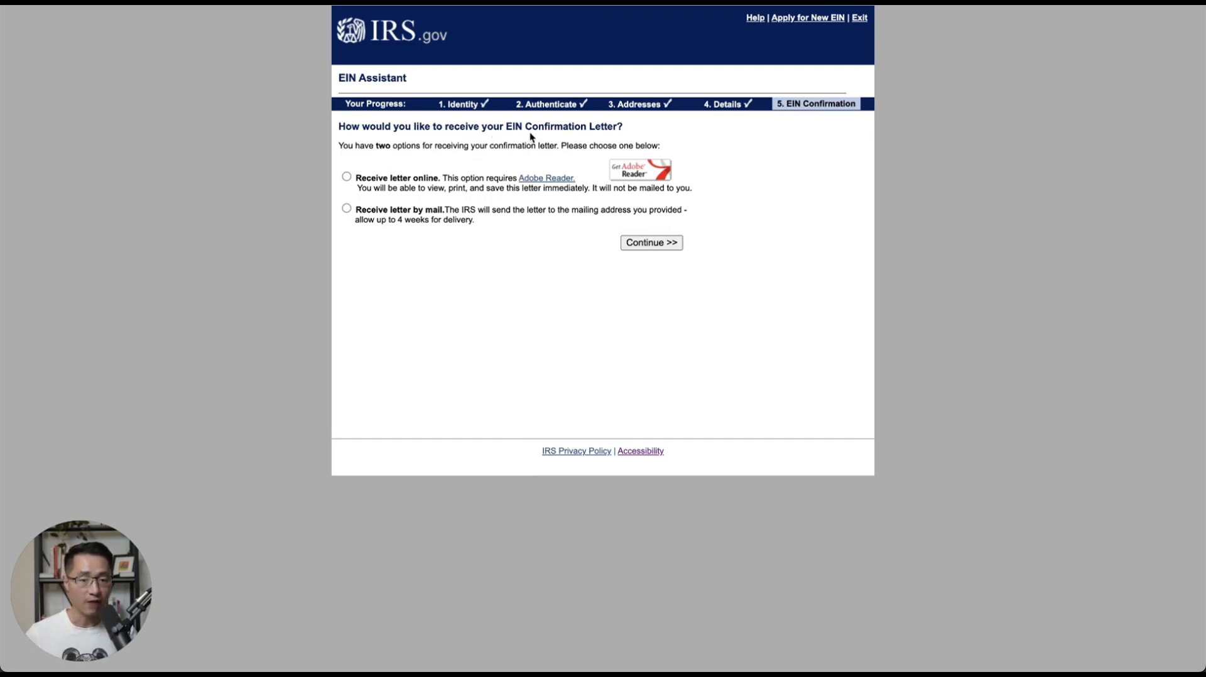
Select 'Receive letter online' as the EIN confirmation delivery method.
{"action": "left_click", "coordinate": [346, 178]}
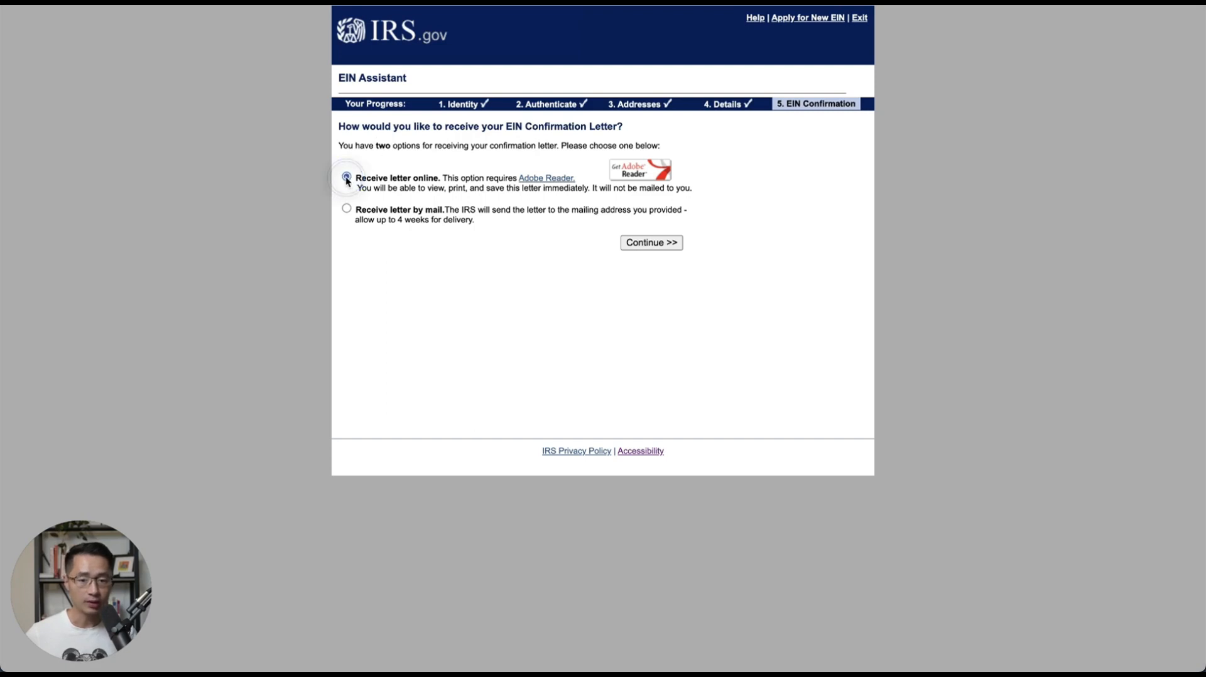